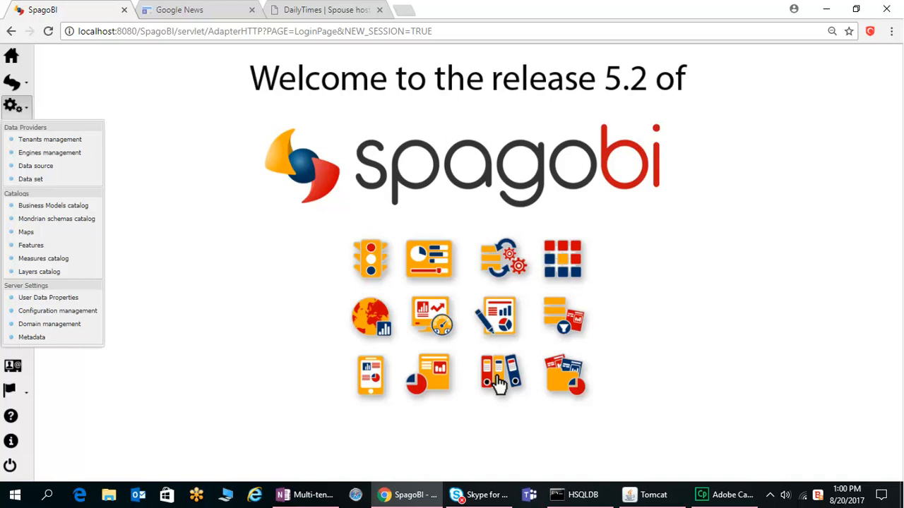
Step: Open tenant management and create a new tenant named tenantd with the sbi_default theme
{"action": "left_click", "coordinate": [49, 139]}
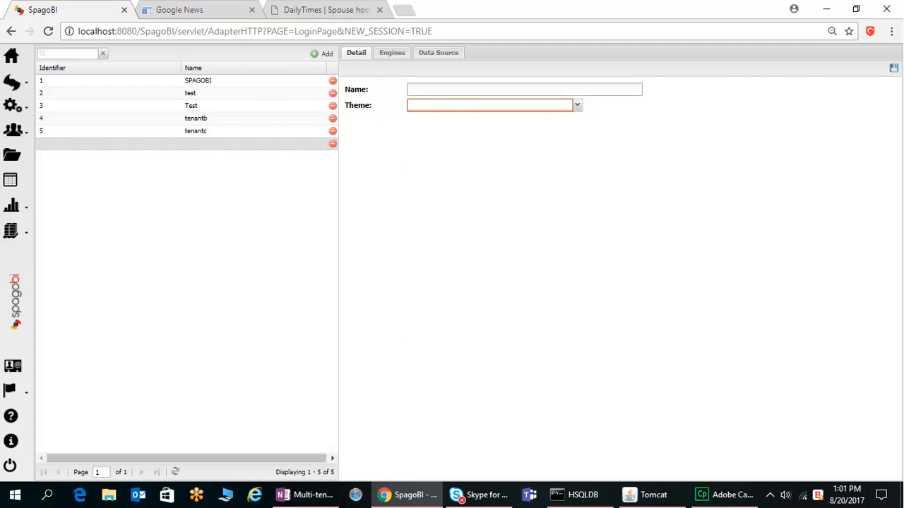
{"action": "type", "text": "tenantd"}
{"action": "left_click", "coordinate": [577, 105]}
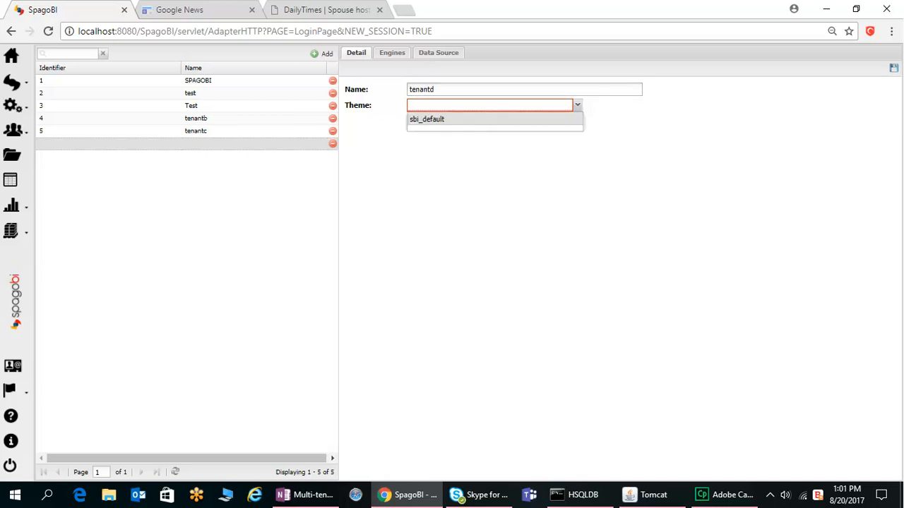
{"action": "left_click", "coordinate": [427, 118]}
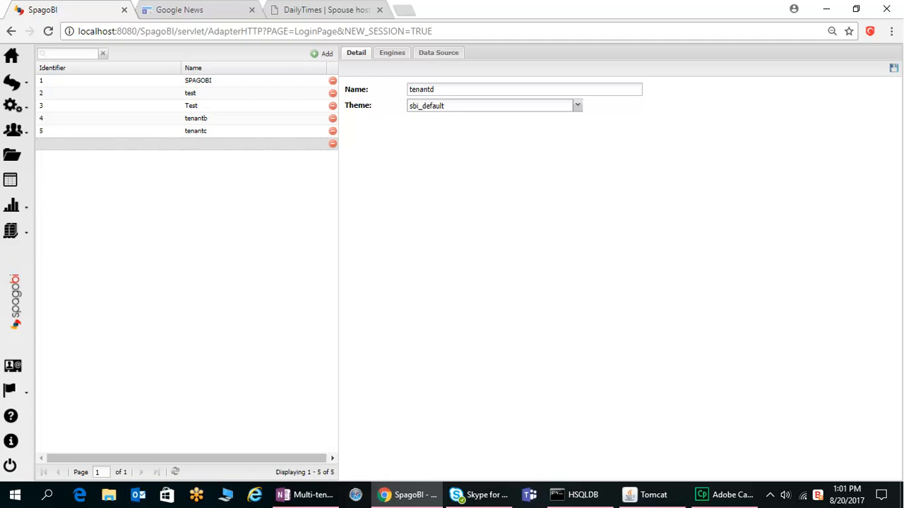
Step: Enable the Dashboard, JFreeChart, Dossier, Office Document, Document Composition, Kpi, Birt Report and JPivot engines for the tenant
{"action": "left_click", "coordinate": [392, 52]}
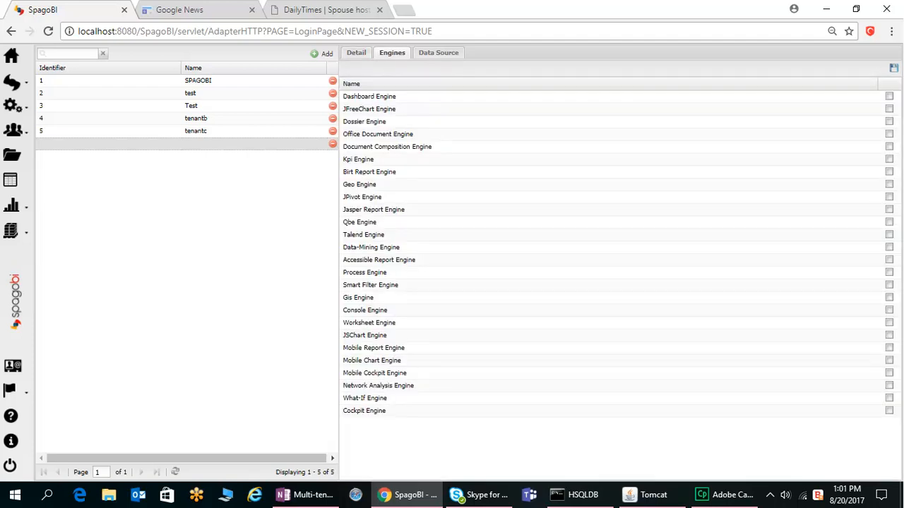
{"action": "left_click", "coordinate": [889, 96]}
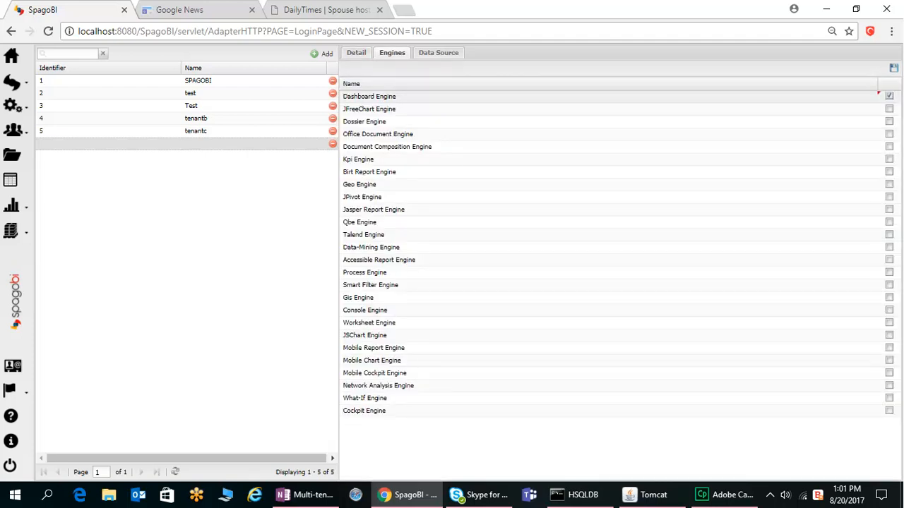
{"action": "left_click", "coordinate": [888, 109]}
{"action": "left_click", "coordinate": [889, 121]}
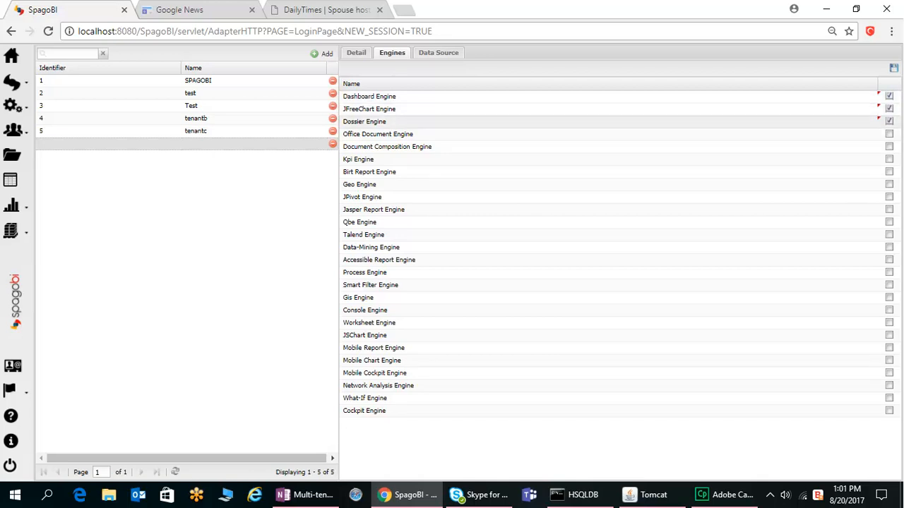
{"action": "left_click", "coordinate": [889, 134]}
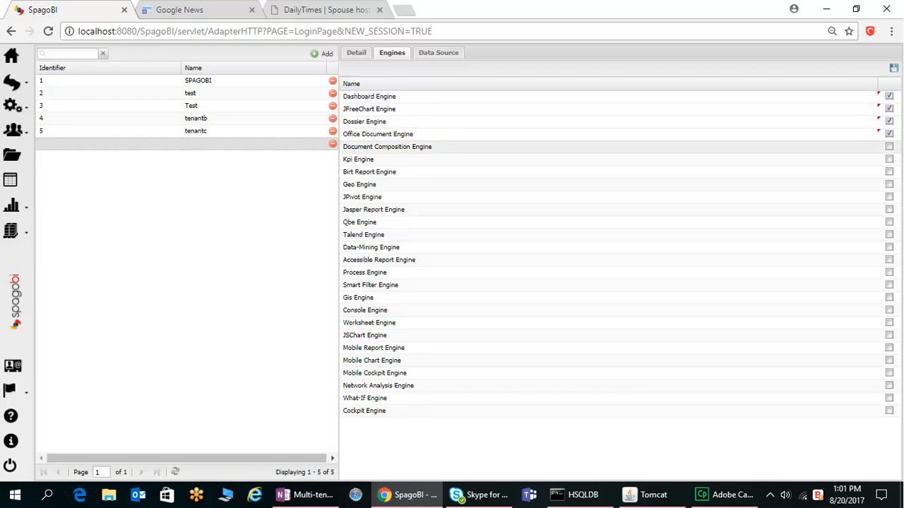
{"action": "left_click", "coordinate": [889, 146]}
{"action": "left_click", "coordinate": [888, 159]}
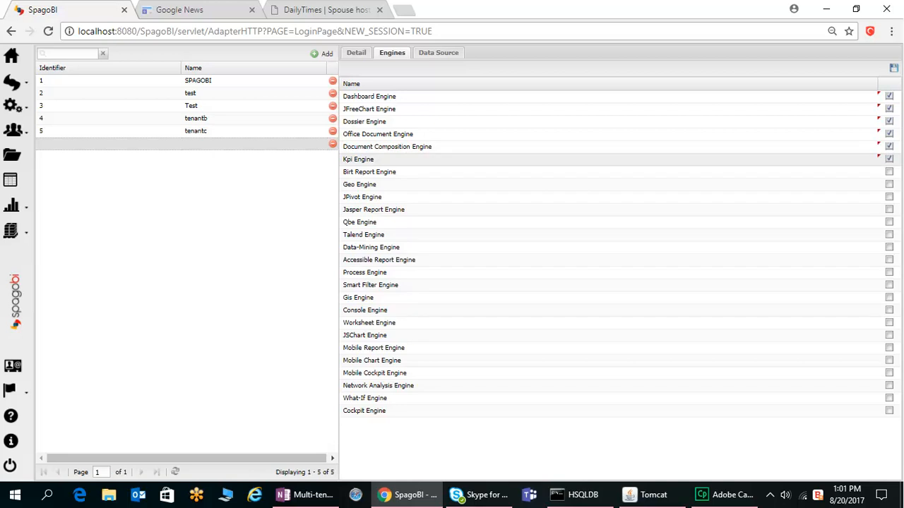
{"action": "left_click", "coordinate": [889, 172]}
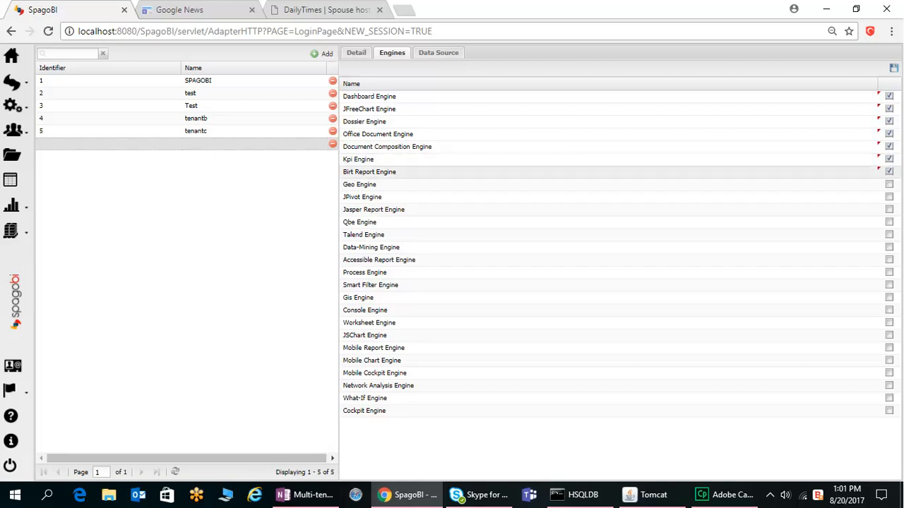
{"action": "left_click", "coordinate": [888, 197]}
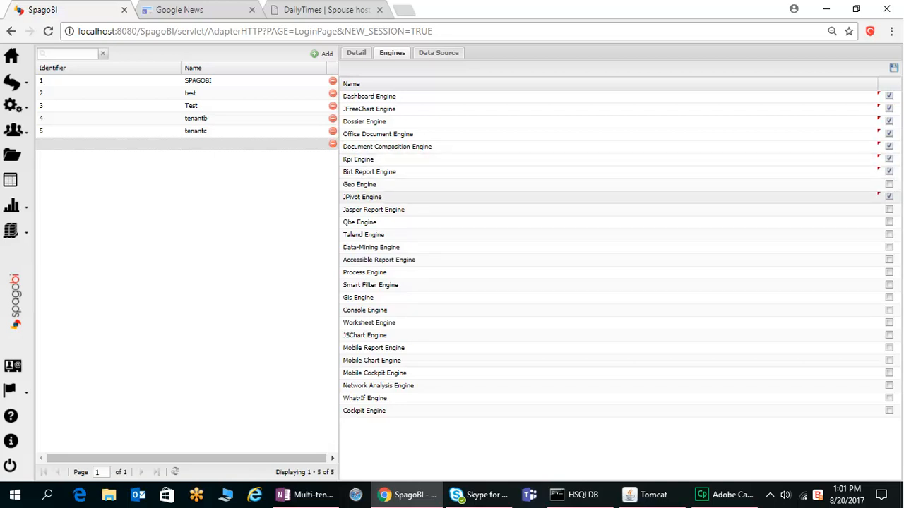
Step: Enable the Cockpit, What-If, Network Analysis, Mobile Cockpit, Worksheet, Smart Filter, Qbe and Jasper Report engines as well
{"action": "left_click", "coordinate": [888, 411]}
{"action": "left_click", "coordinate": [888, 398]}
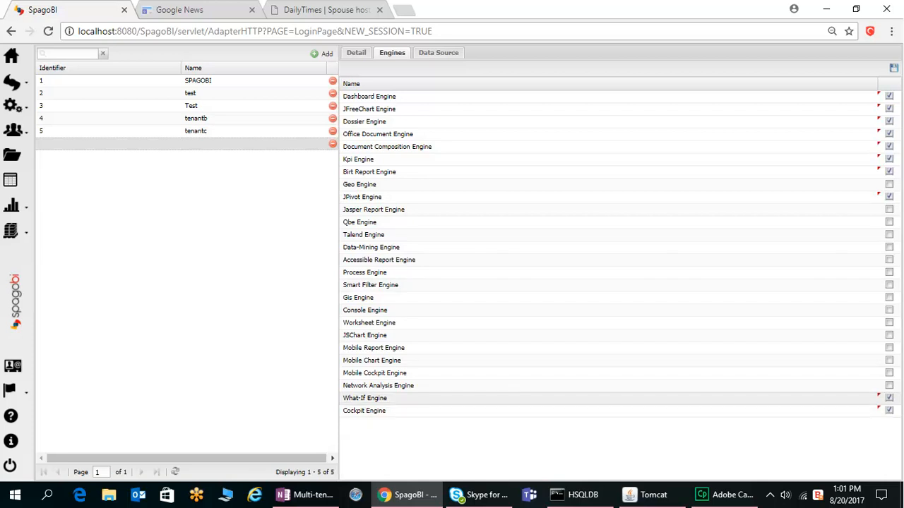
{"action": "left_click", "coordinate": [889, 386]}
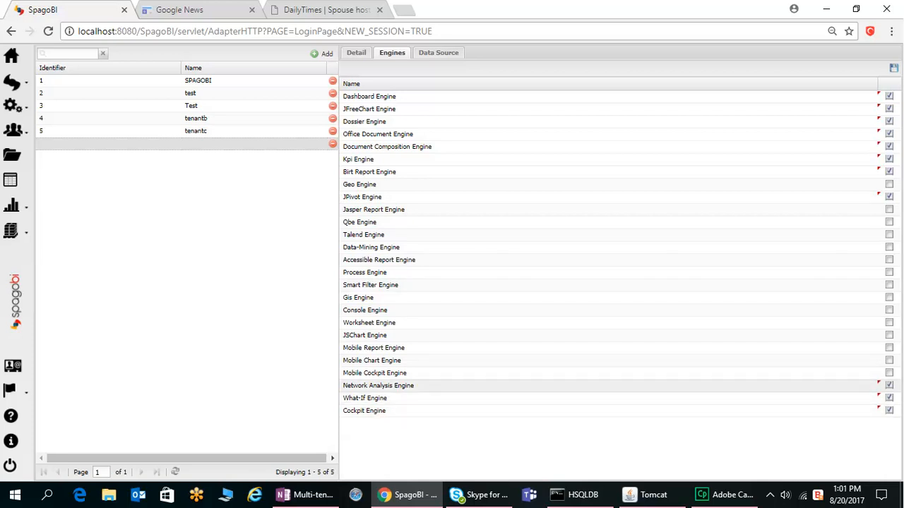
{"action": "left_click", "coordinate": [889, 372]}
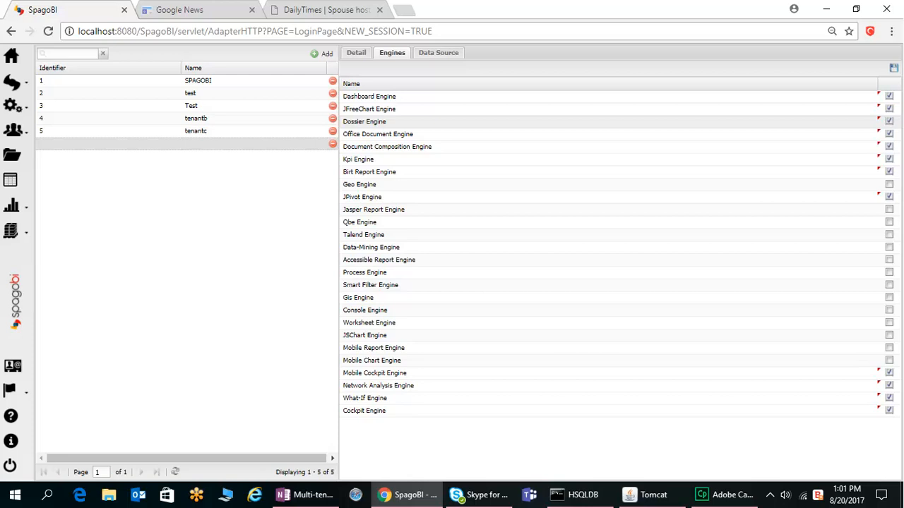
{"action": "left_click", "coordinate": [889, 323]}
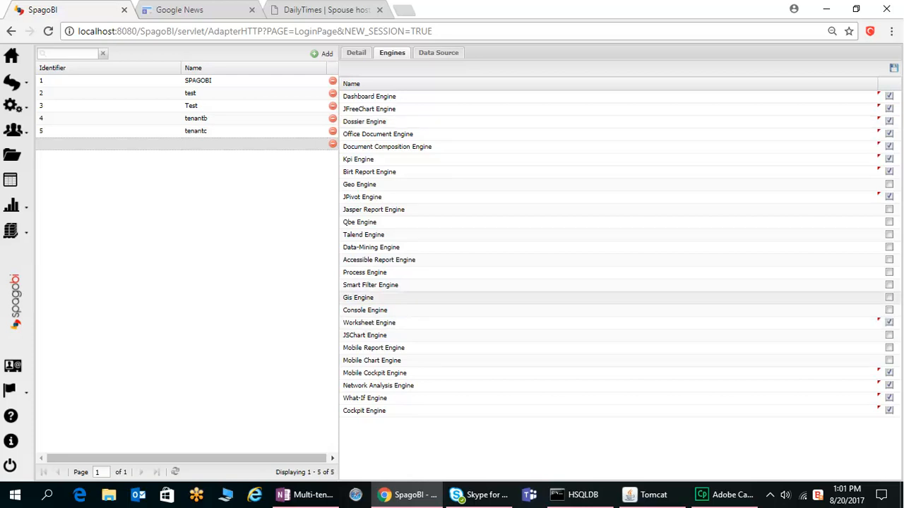
{"action": "left_click", "coordinate": [889, 285]}
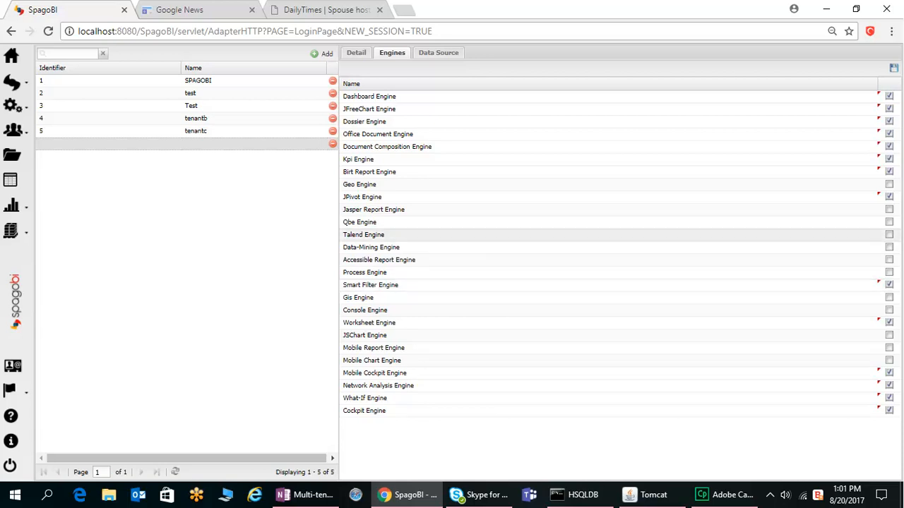
{"action": "left_click", "coordinate": [889, 222]}
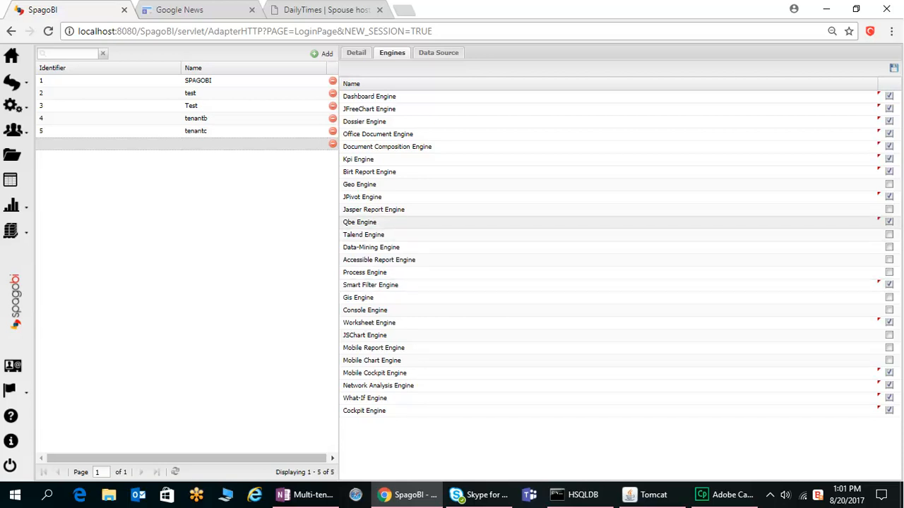
{"action": "left_click", "coordinate": [889, 209]}
Step: Assign the FoodmartHSQL and foodmartmysql data sources to the tenant
{"action": "left_click", "coordinate": [437, 52]}
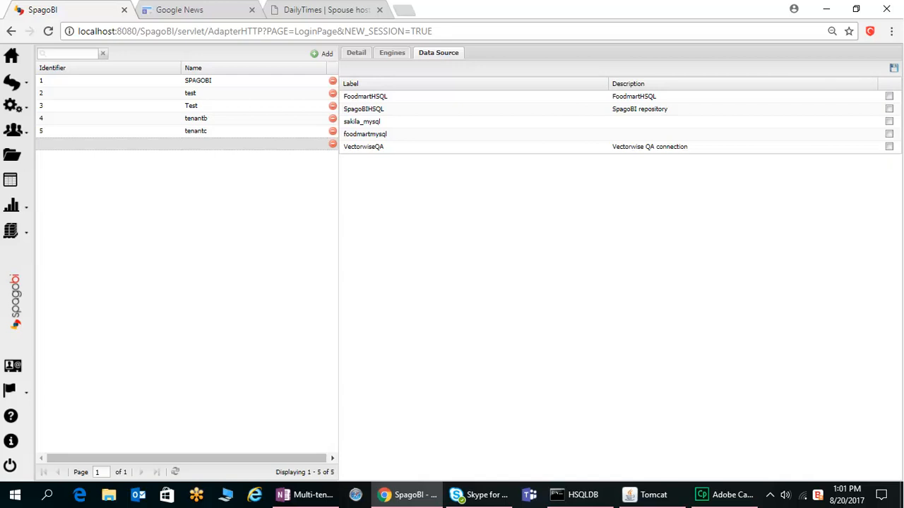
{"action": "left_click", "coordinate": [889, 96]}
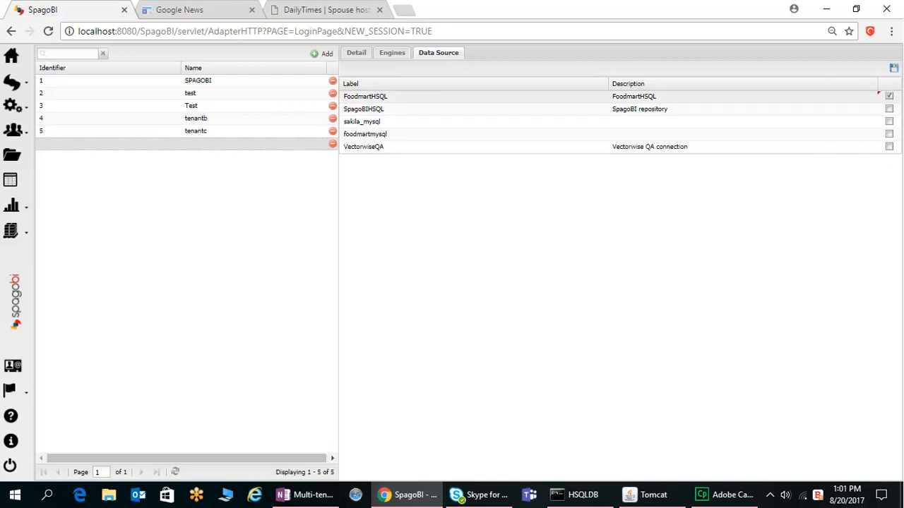
{"action": "left_click", "coordinate": [889, 134]}
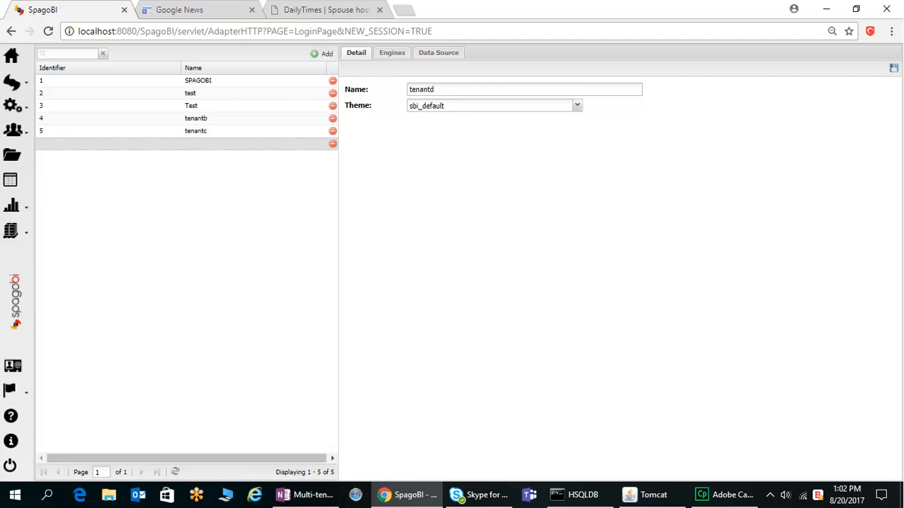
Step: Save the new tenant and acknowledge the confirmation
{"action": "left_click", "coordinate": [392, 53]}
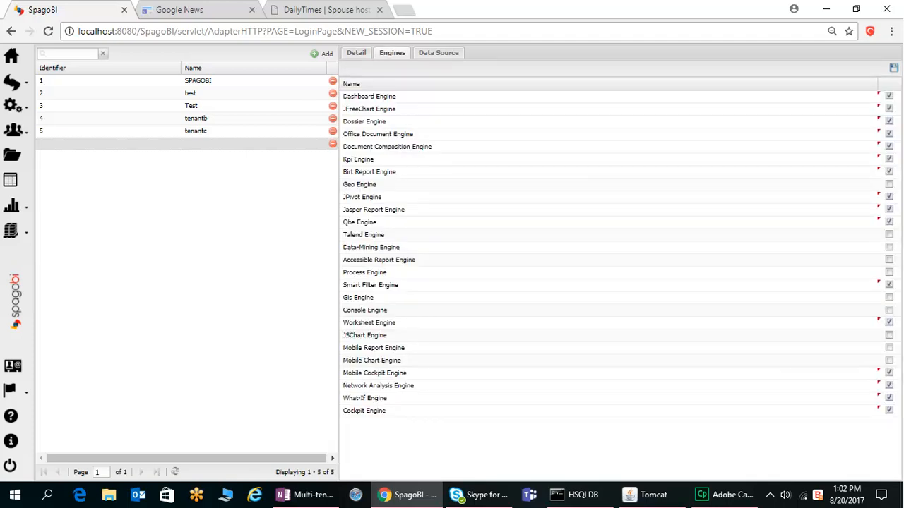
{"action": "left_click", "coordinate": [437, 53]}
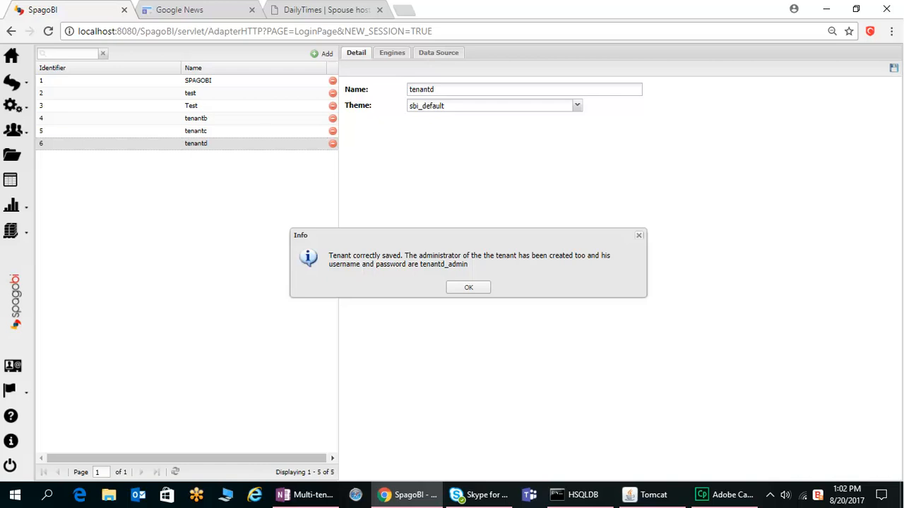
{"action": "key", "text": "Return"}
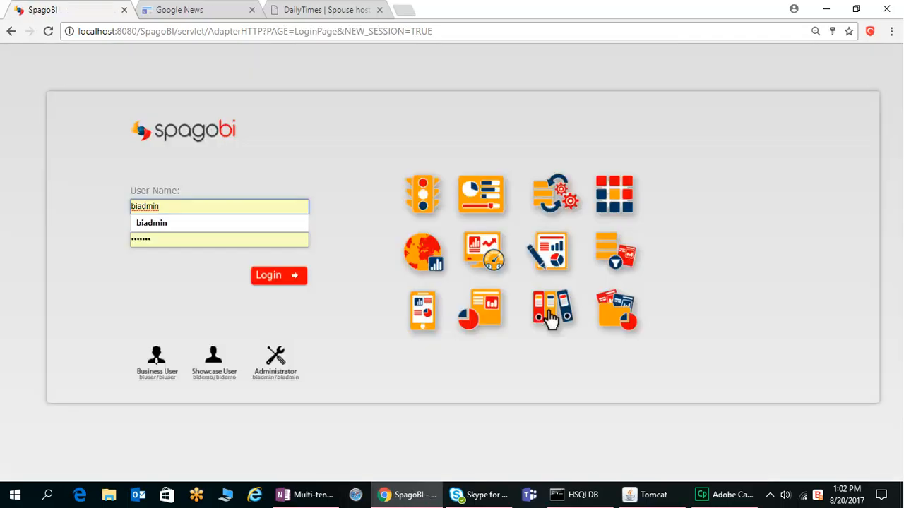
Step: On the login page, replace the user name with tenantd_admin
{"action": "key", "text": "ctrl+a"}
{"action": "key", "text": "BackSpace"}
{"action": "type", "text": "ten"}
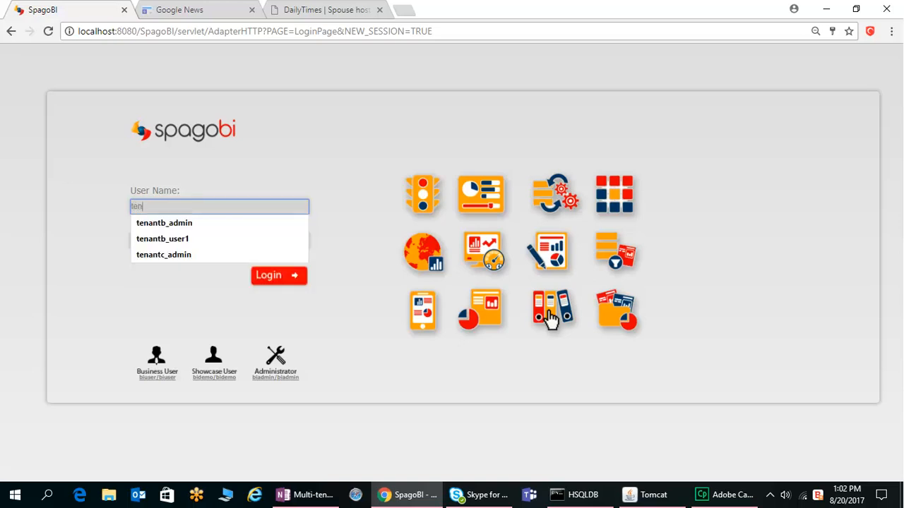
{"action": "type", "text": "antd"}
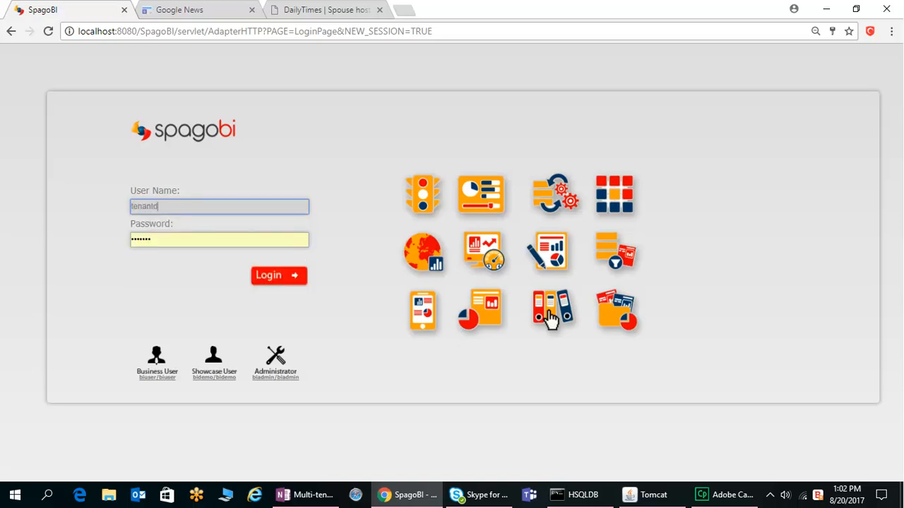
{"action": "type", "text": "_admin"}
{"action": "key", "text": "Tab"}
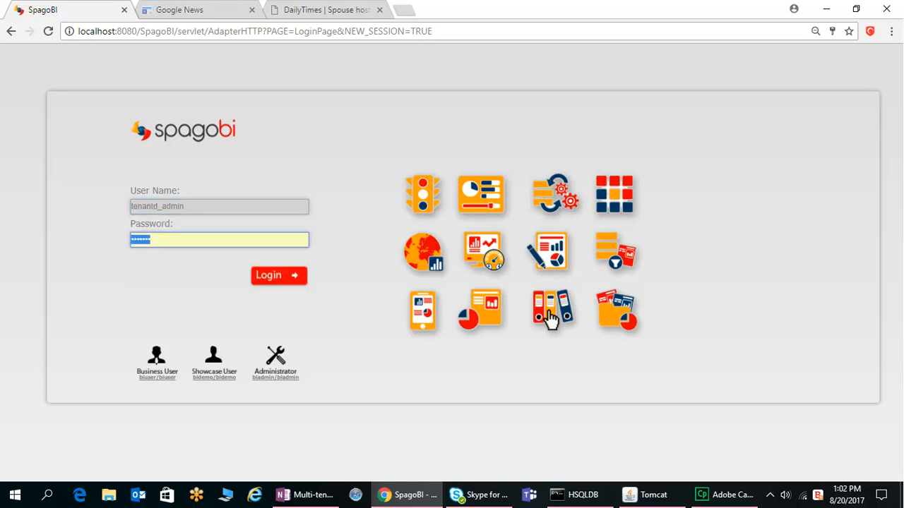
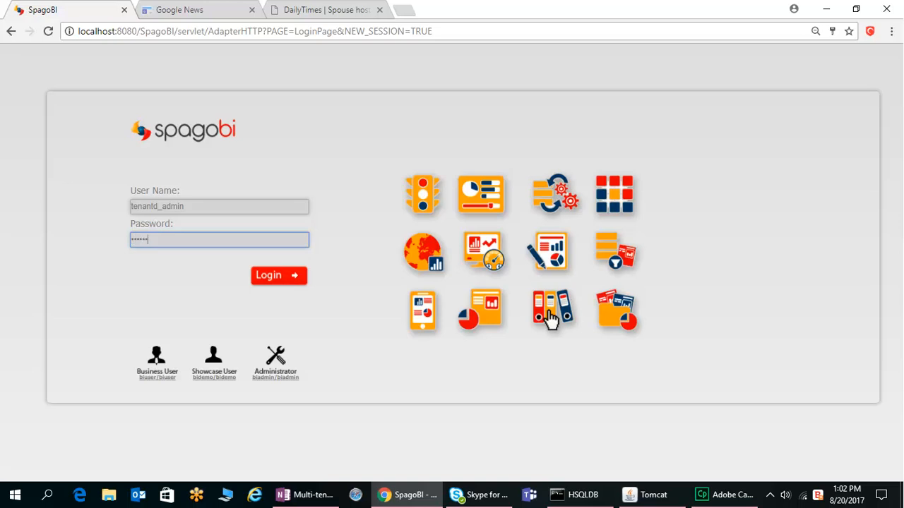
Step: Enter the tenant administrator's password and log in
{"action": "key", "text": "Return"}
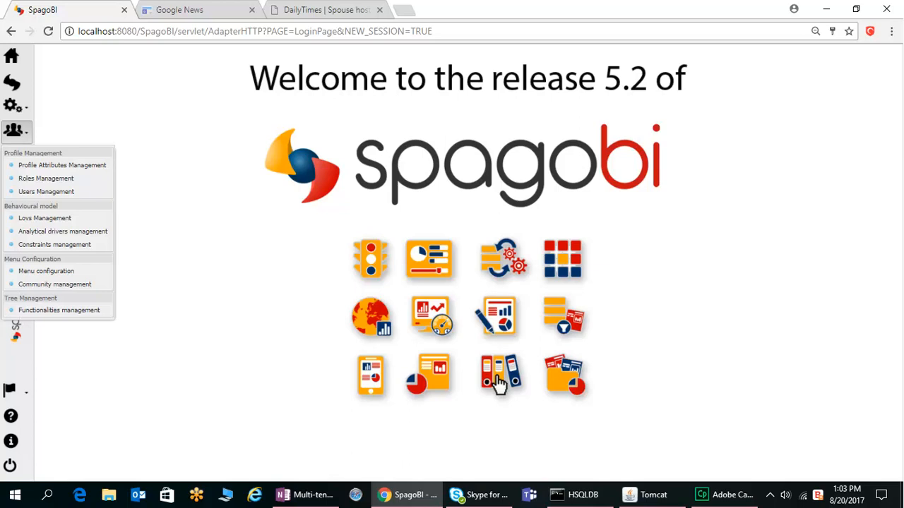
Step: Open Users Management and examine the tenant administrator's details, roles and attributes
{"action": "left_click", "coordinate": [46, 192]}
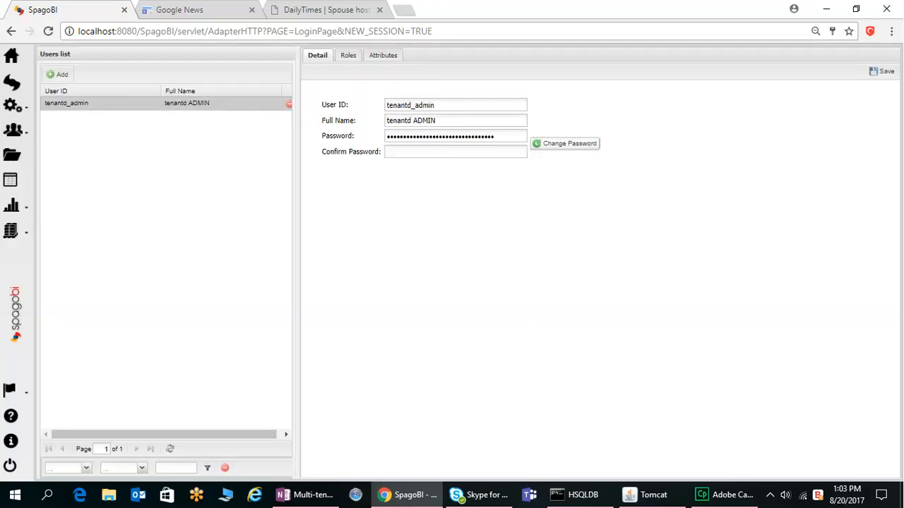
{"action": "left_click", "coordinate": [348, 55]}
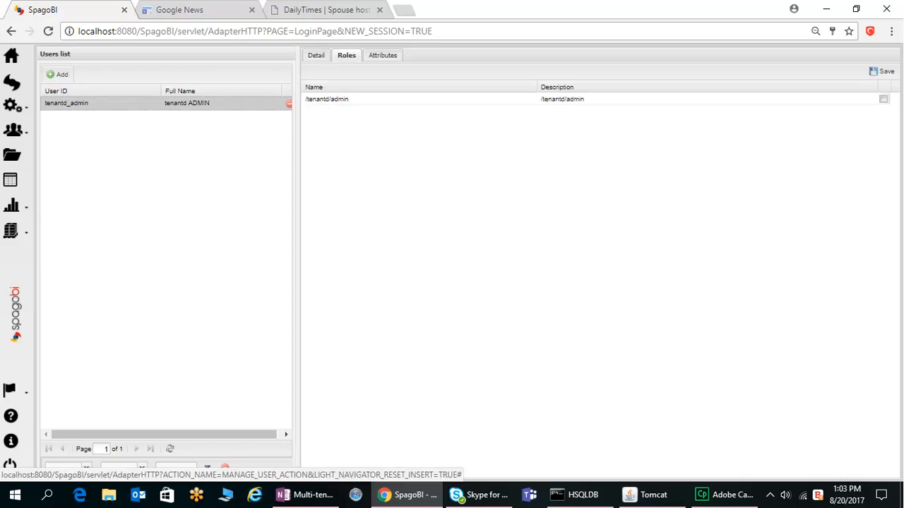
{"action": "left_click", "coordinate": [383, 55]}
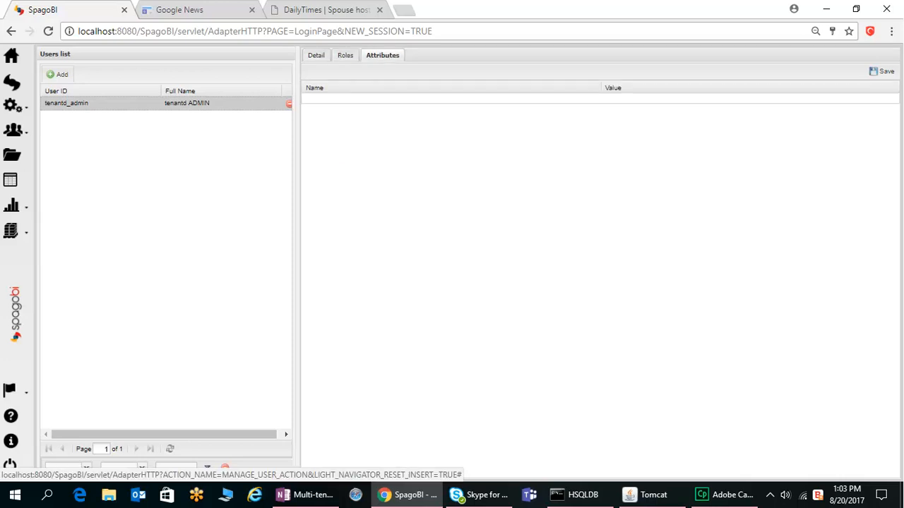
{"action": "left_click", "coordinate": [346, 55]}
{"action": "left_click", "coordinate": [316, 55]}
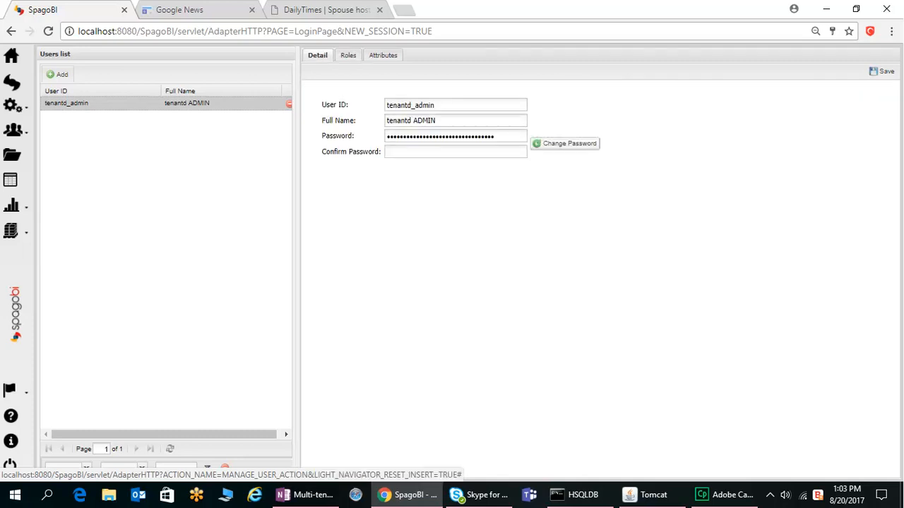
Step: Open Roles Management and review the admin role's details, authorizations and business model categories
{"action": "left_click", "coordinate": [15, 131]}
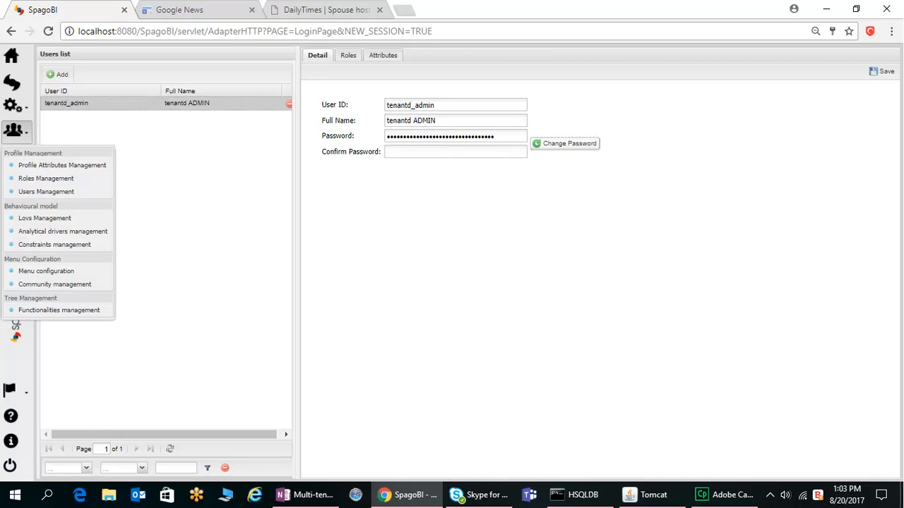
{"action": "left_click", "coordinate": [46, 178]}
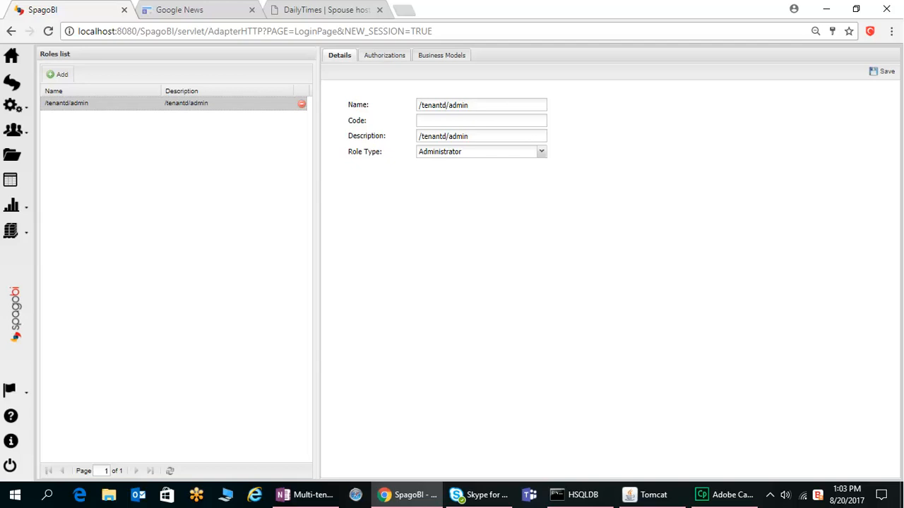
{"action": "left_click", "coordinate": [384, 55]}
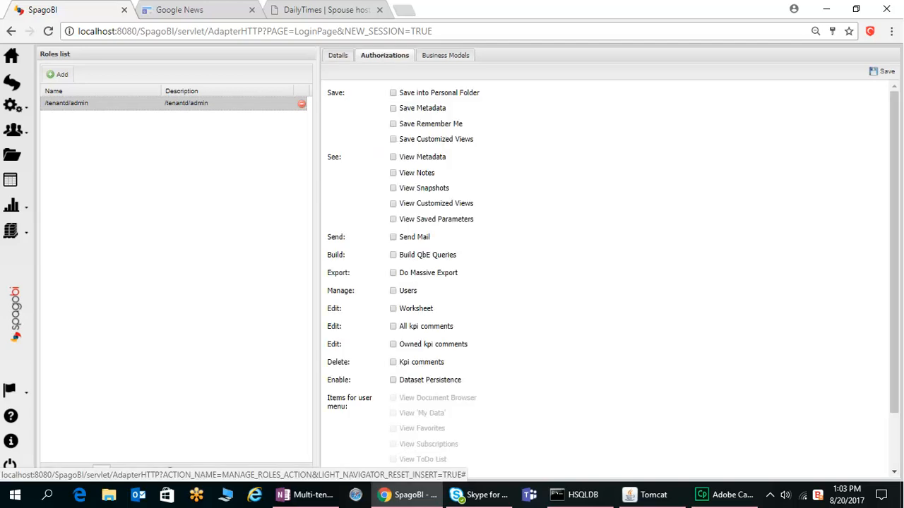
{"action": "left_click", "coordinate": [445, 55]}
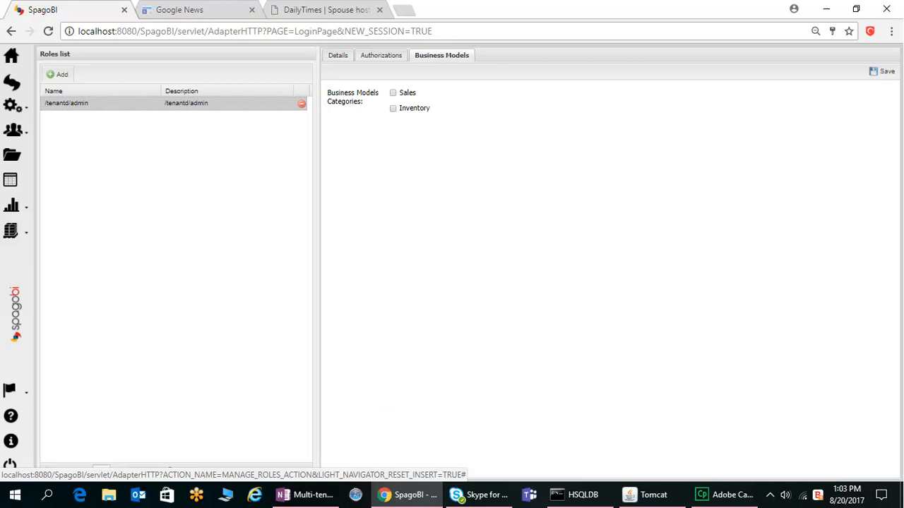
Step: Add a new role named tenantd_user
{"action": "left_click", "coordinate": [338, 55]}
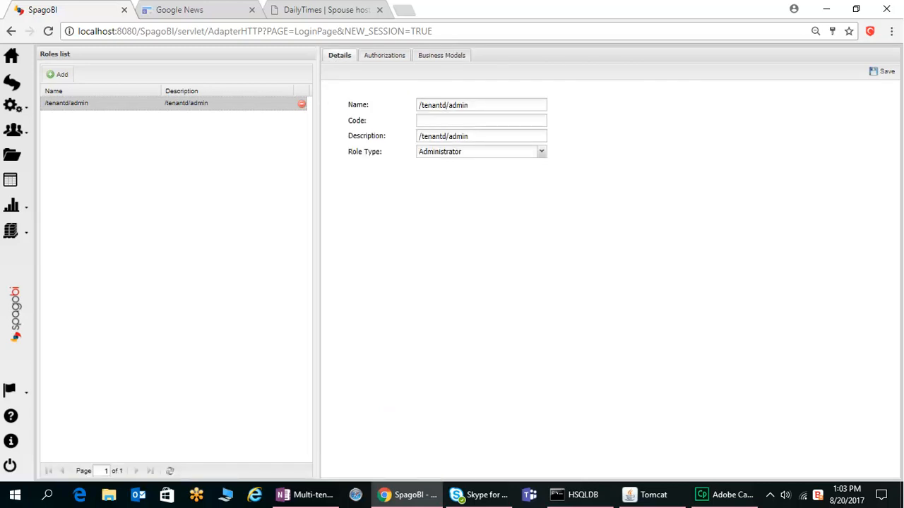
{"action": "left_click", "coordinate": [57, 74]}
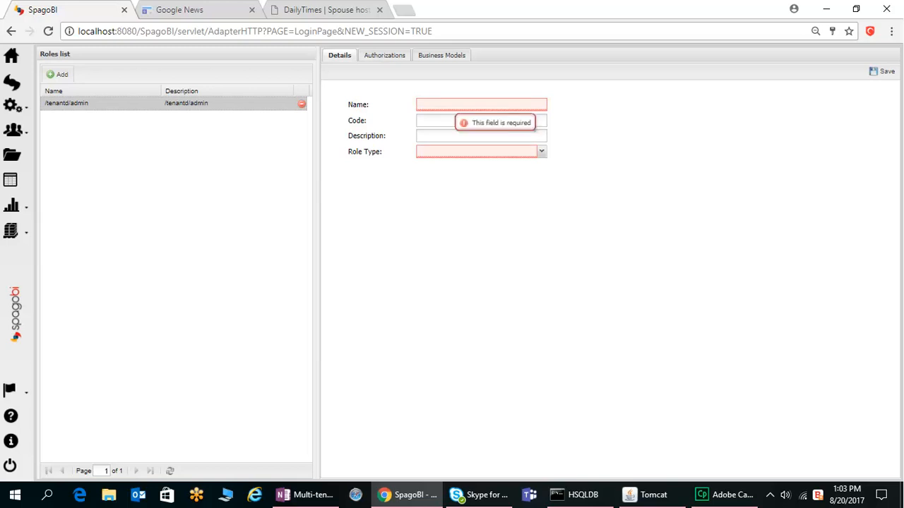
{"action": "type", "text": "tenantd_"}
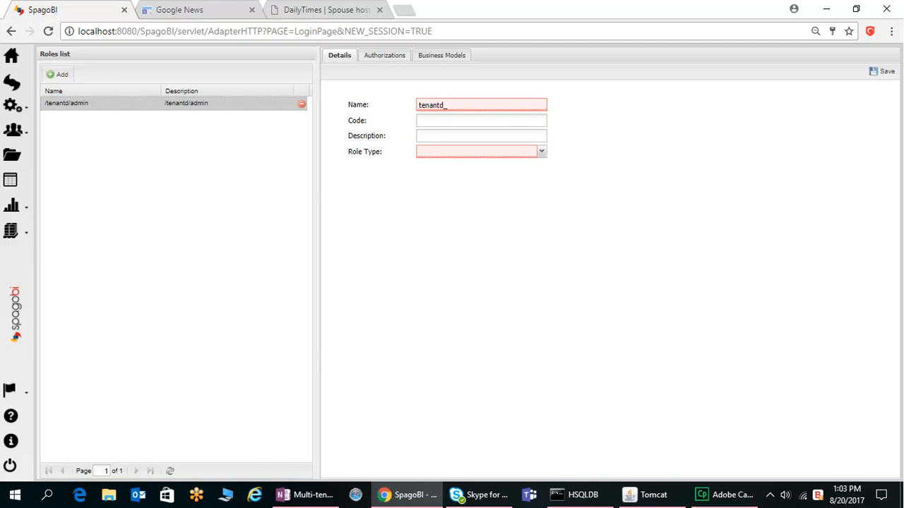
{"action": "type", "text": "user"}
{"action": "key", "text": "Tab"}
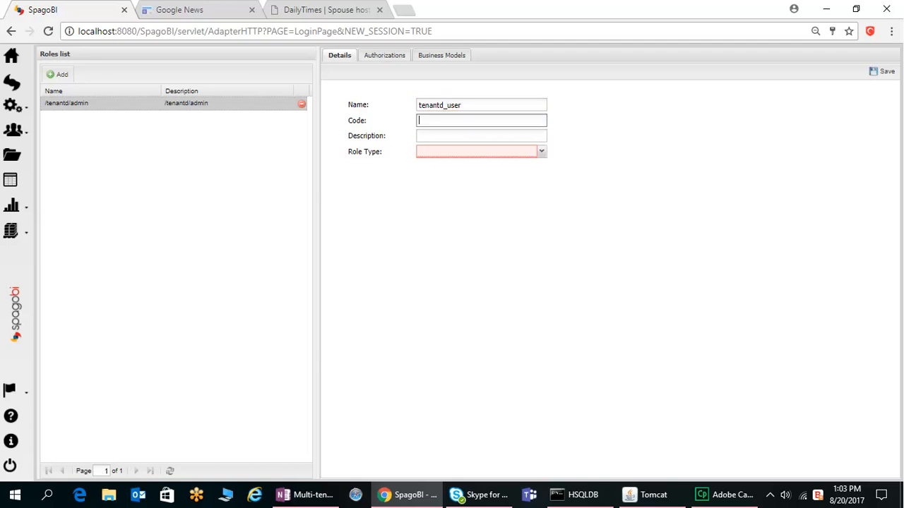
{"action": "type", "text": "tenantd_user"}
Step: Set the new role's code to tenantd_user and its description to Tenant D user
{"action": "key", "text": "Tab"}
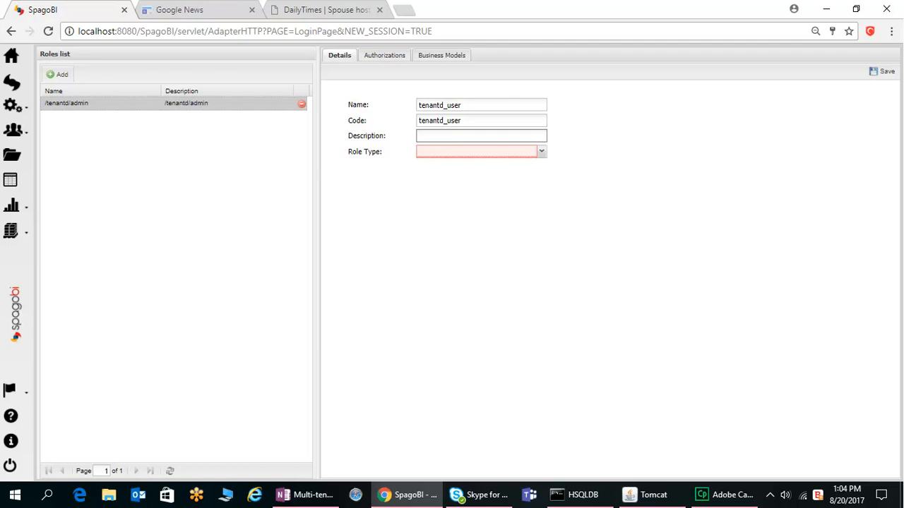
{"action": "type", "text": "Tenant D user"}
{"action": "key", "text": "Tab"}
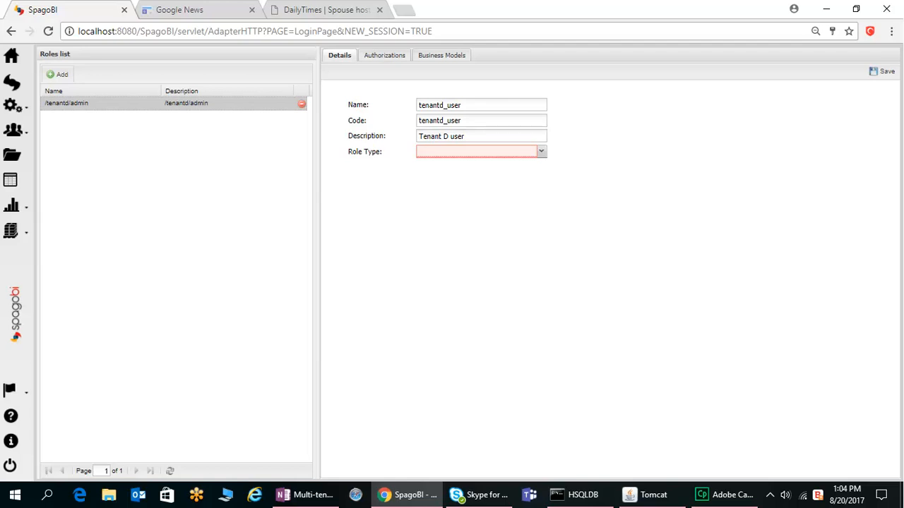
Step: Set the role type to User
{"action": "key", "text": "Down"}
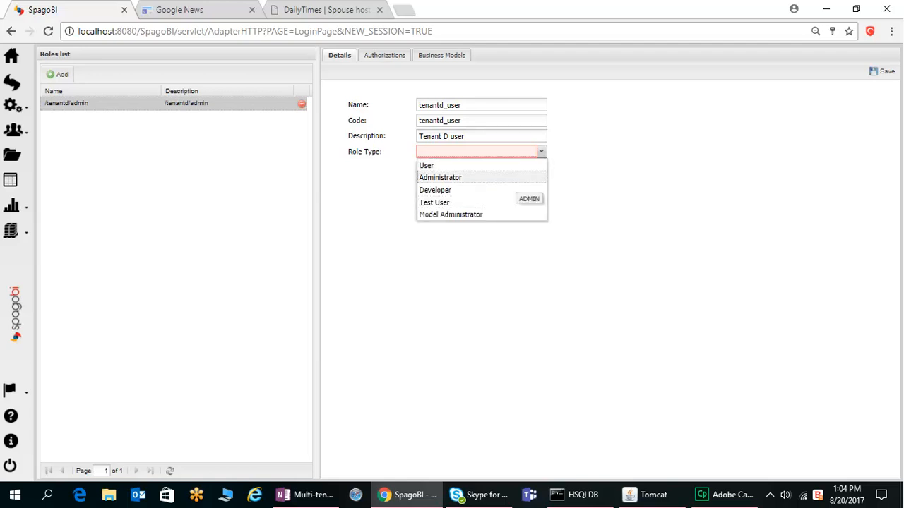
{"action": "key", "text": "Up"}
{"action": "key", "text": "Return"}
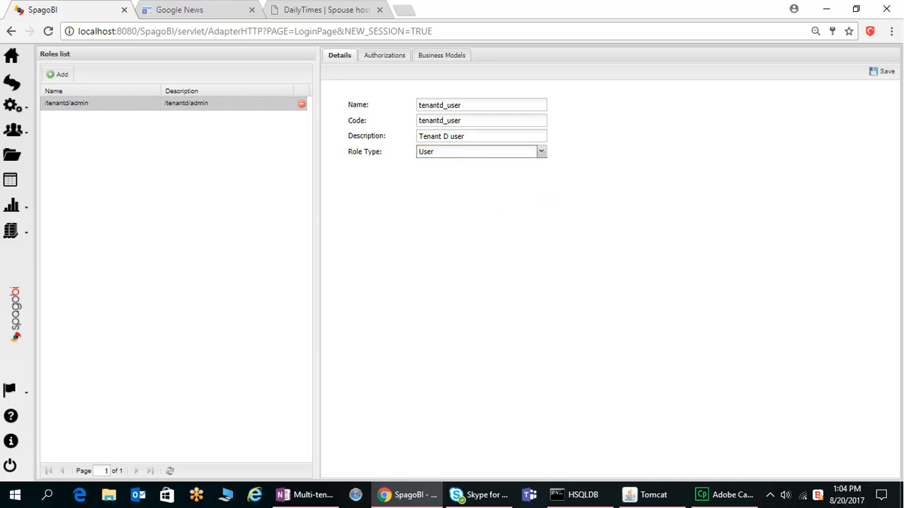
Step: Assign the Sales and Inventory business model categories to the role and save it
{"action": "left_click", "coordinate": [441, 55]}
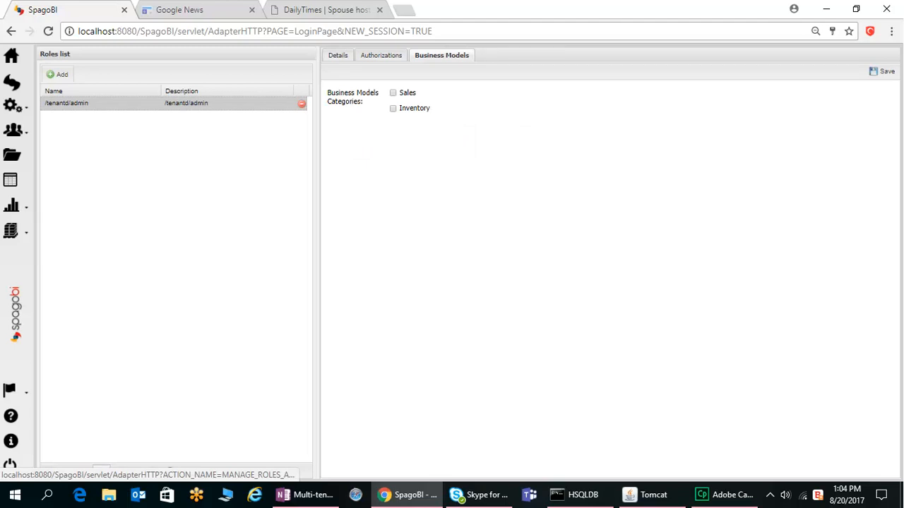
{"action": "left_click", "coordinate": [393, 92]}
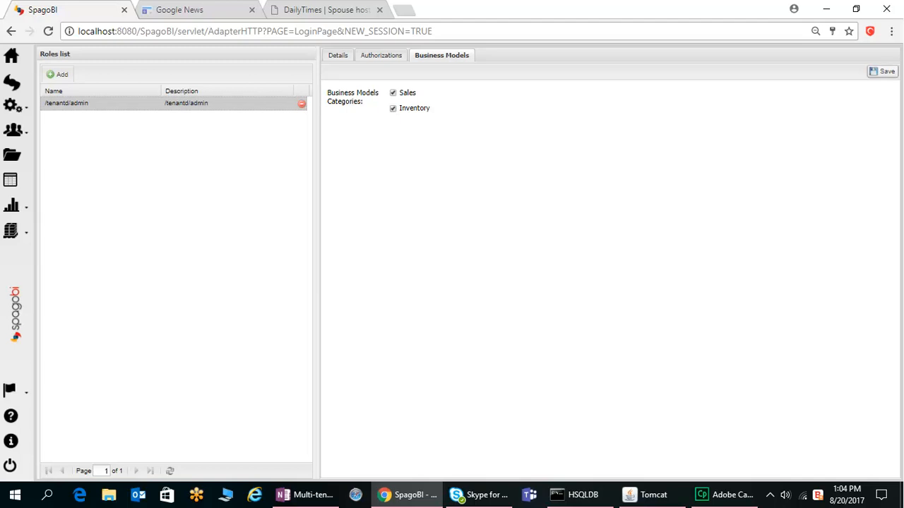
{"action": "left_click", "coordinate": [882, 71]}
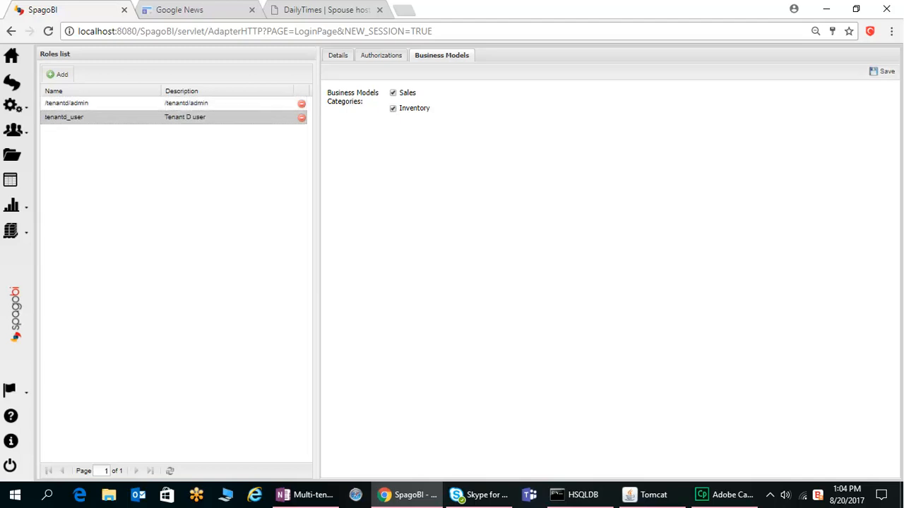
Step: Review the tenantd_user role's authorizations
{"action": "left_click", "coordinate": [382, 55]}
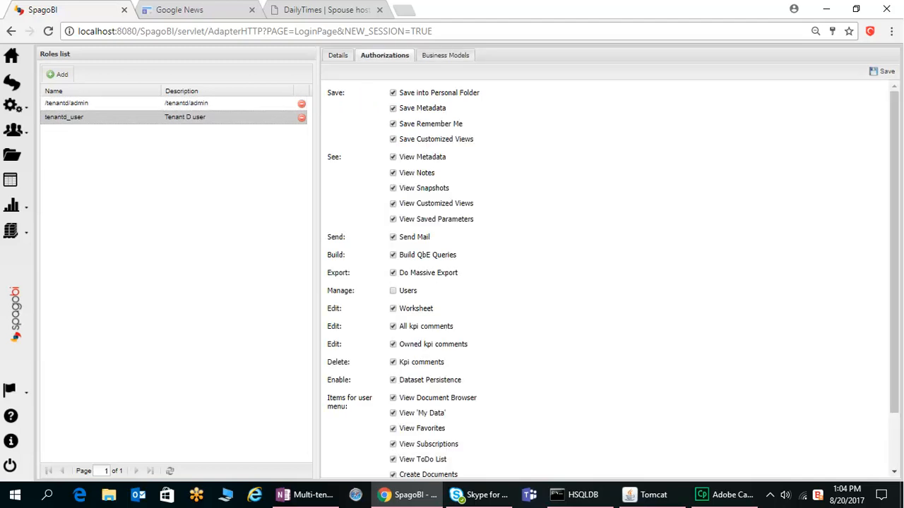
{"action": "scroll", "coordinate": [645, 308], "scroll_direction": "down", "scroll_amount": 2}
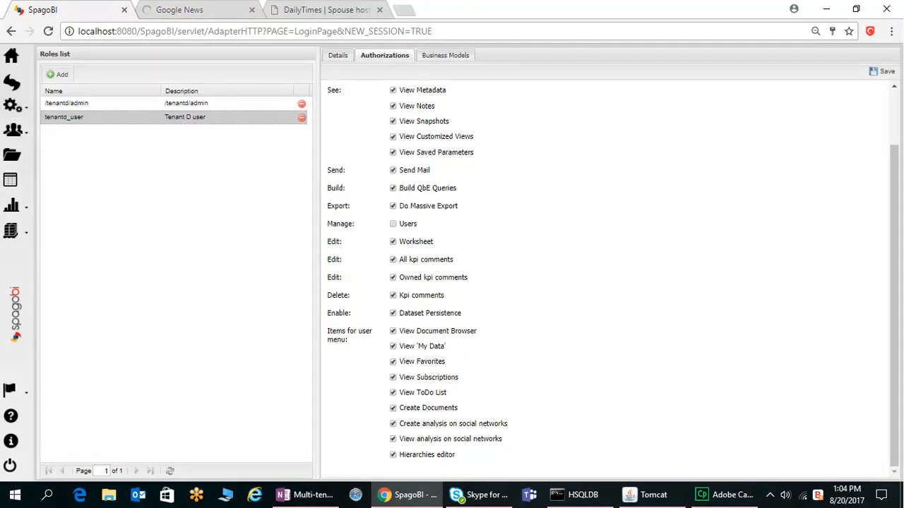
{"action": "scroll", "coordinate": [545, 290], "scroll_direction": "up", "scroll_amount": 2}
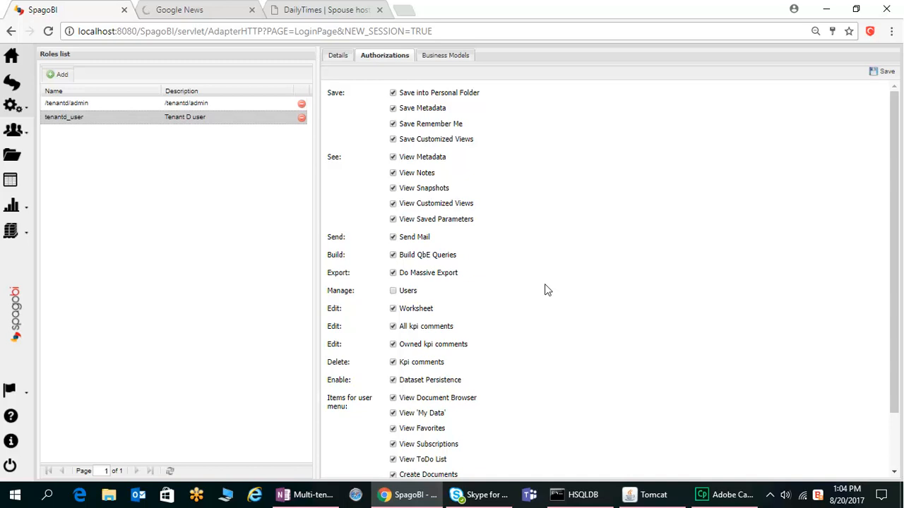
{"action": "scroll", "coordinate": [545, 289], "scroll_direction": "down", "scroll_amount": 2}
{"action": "scroll", "coordinate": [545, 289], "scroll_direction": "up", "scroll_amount": 2}
Step: Save the tenantd_user role again from its details and acknowledge the confirmation
{"action": "left_click", "coordinate": [338, 55]}
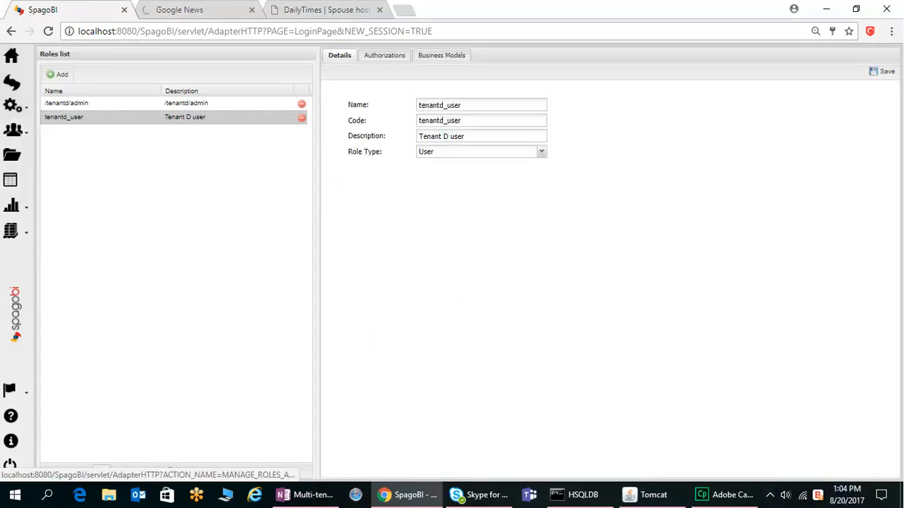
{"action": "left_click", "coordinate": [881, 71]}
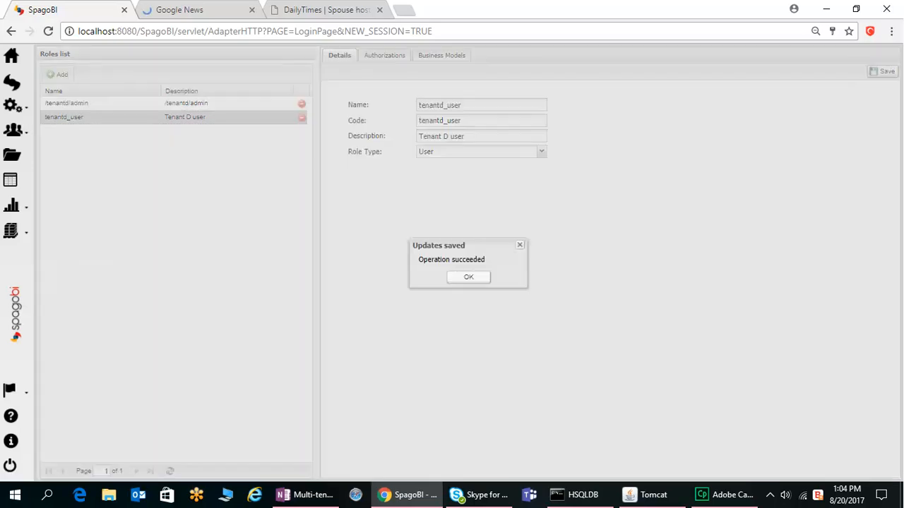
{"action": "left_click", "coordinate": [468, 277]}
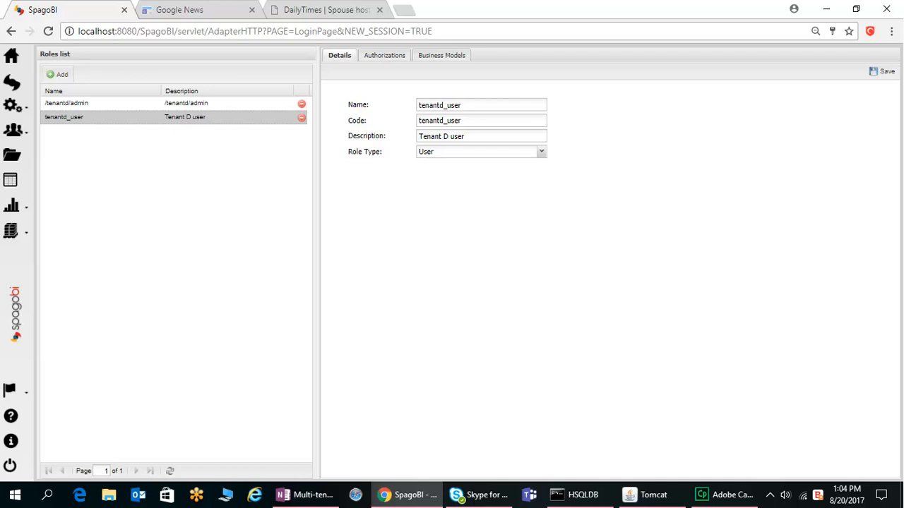
Step: Open Users Management
{"action": "left_click", "coordinate": [541, 152]}
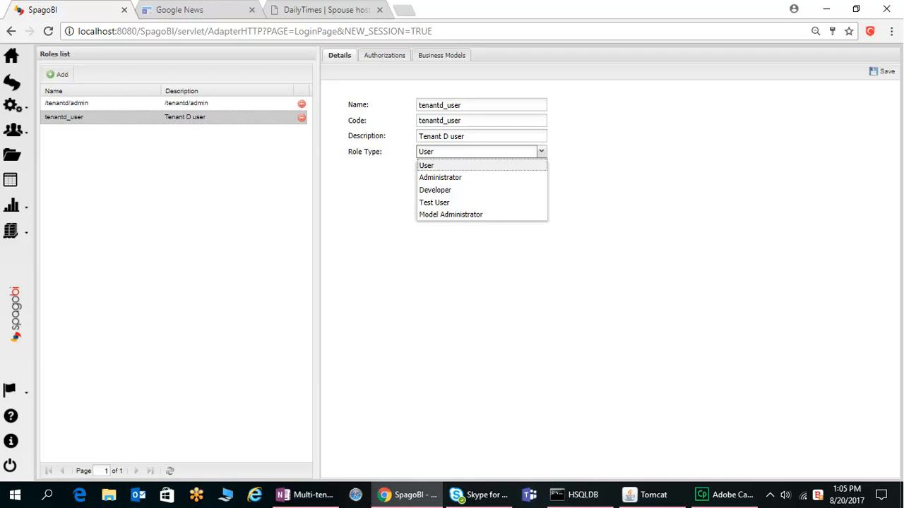
{"action": "mouse_move", "coordinate": [14, 132]}
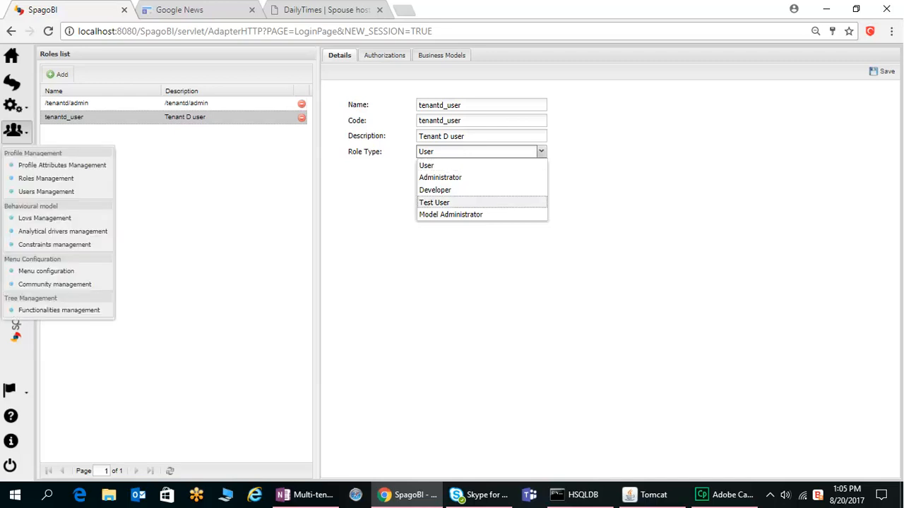
{"action": "left_click", "coordinate": [46, 192]}
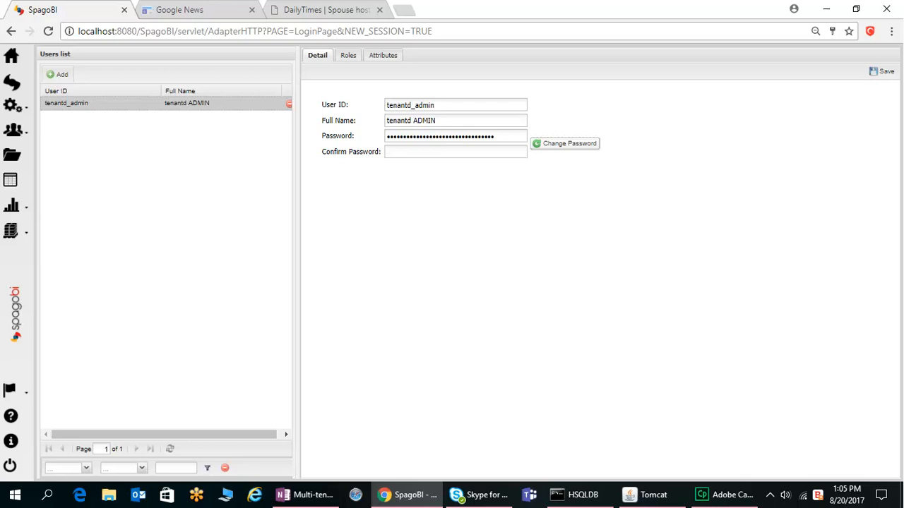
Step: Add a new user with user ID tenantd_lisa and full name Lisa
{"action": "left_click", "coordinate": [58, 74]}
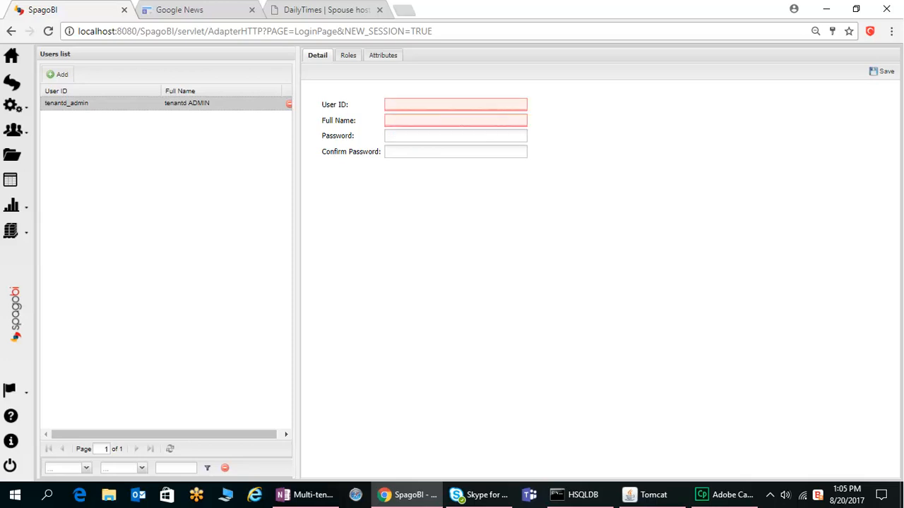
{"action": "type", "text": "lisa"}
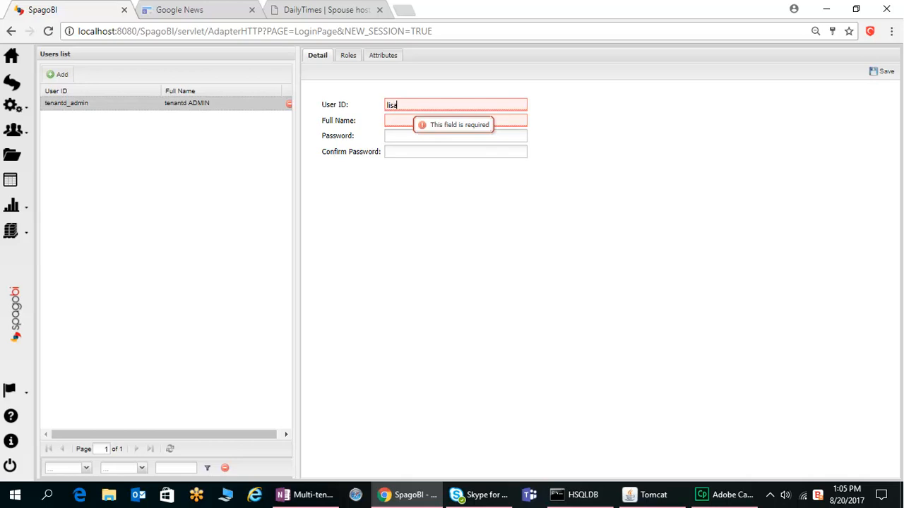
{"action": "key", "text": "BackSpace"}
{"action": "key", "text": "BackSpace"}
{"action": "key", "text": "BackSpace"}
{"action": "key", "text": "BackSpace"}
{"action": "type", "text": "tte"}
{"action": "key", "text": "BackSpace"}
{"action": "key", "text": "BackSpace"}
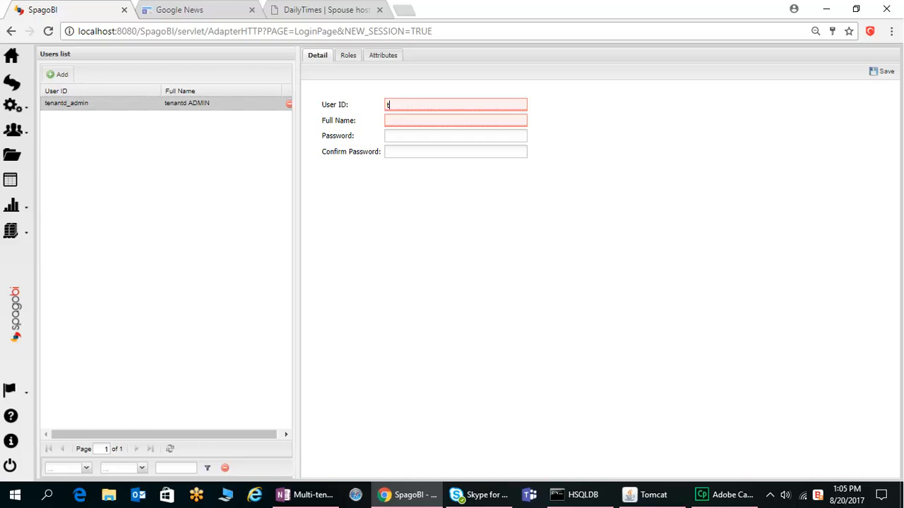
{"action": "key", "text": "BackSpace"}
{"action": "type", "text": "ten"}
{"action": "type", "text": "antd"}
{"action": "type", "text": "_su"}
{"action": "type", "text": "lisa"}
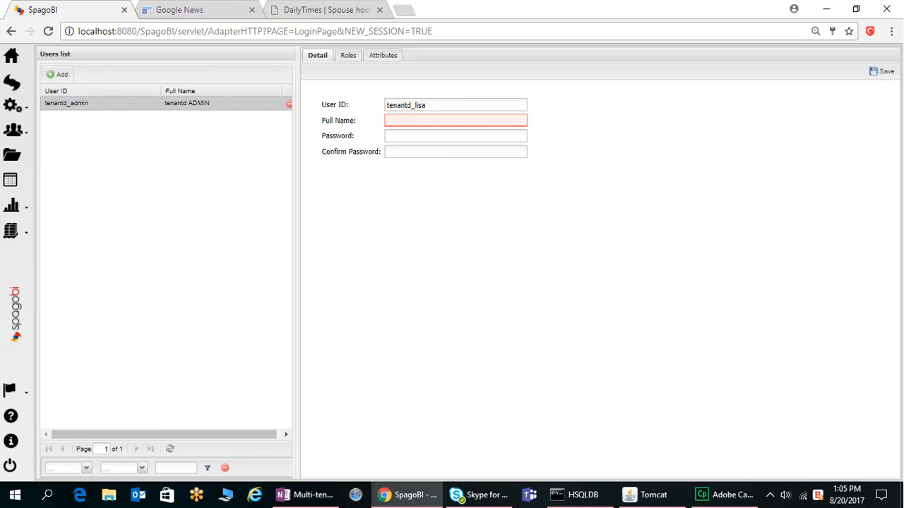
{"action": "type", "text": "Lisa"}
{"action": "key", "text": "Tab"}
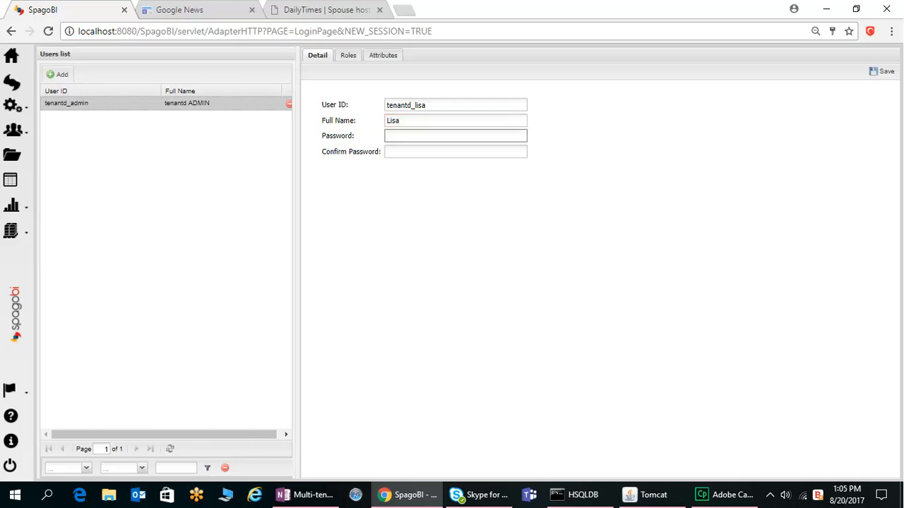
Step: Enter and confirm the new user's password, then attempt to save and dismiss the validation error
{"action": "key", "text": "Tab"}
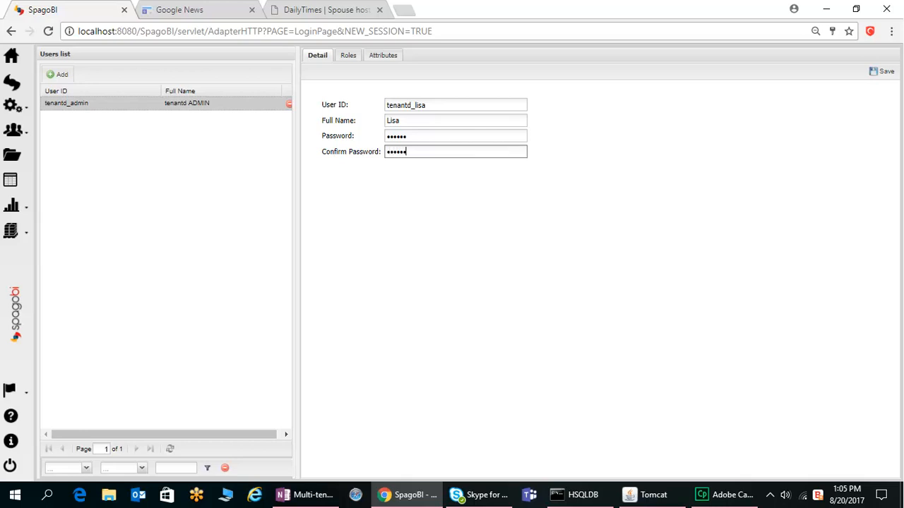
{"action": "key", "text": "Return"}
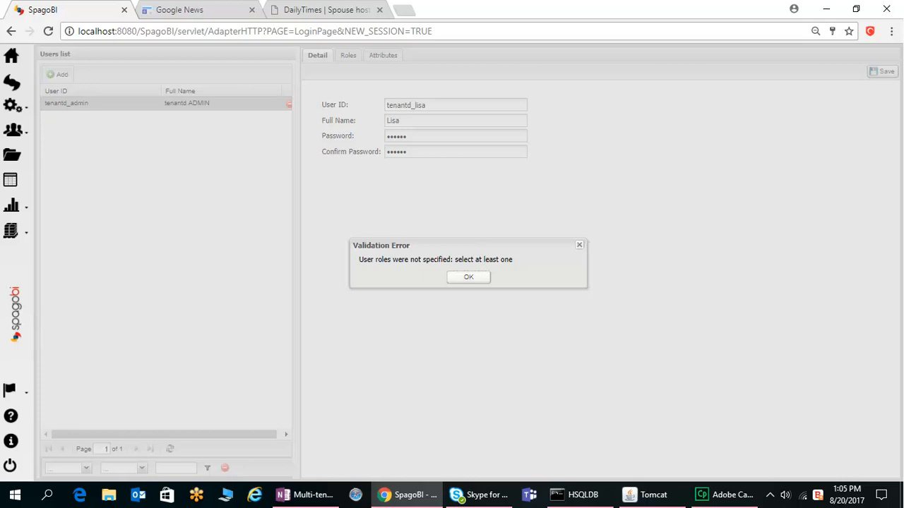
{"action": "key", "text": "Return"}
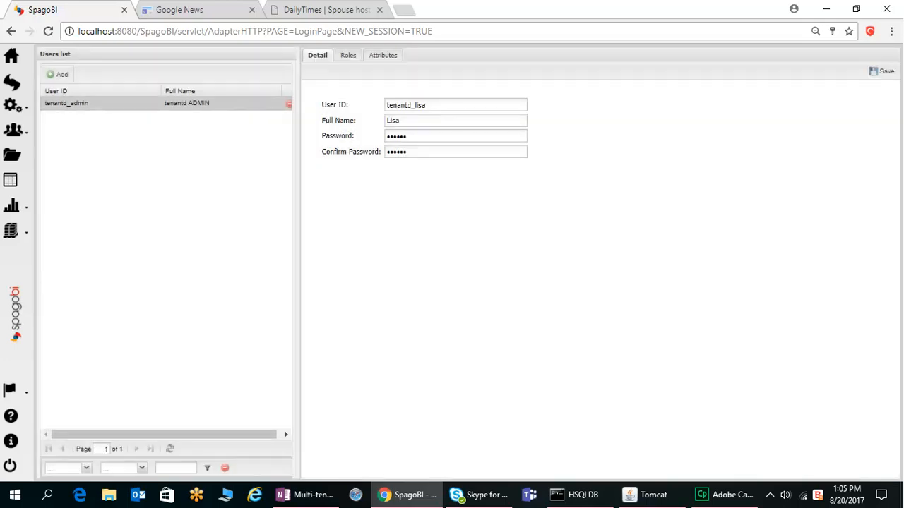
Step: Assign the tenantd_user role to the new user, check its attributes, and save the user
{"action": "left_click", "coordinate": [347, 55]}
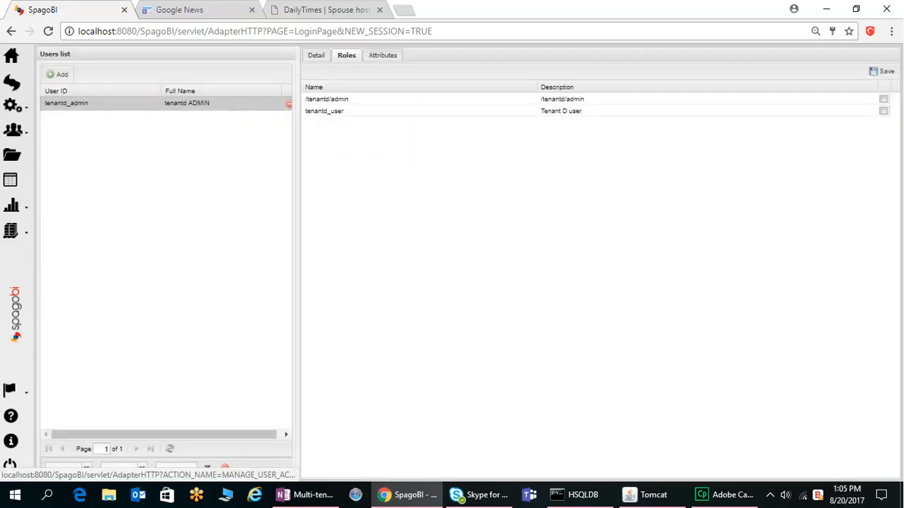
{"action": "left_click", "coordinate": [883, 111]}
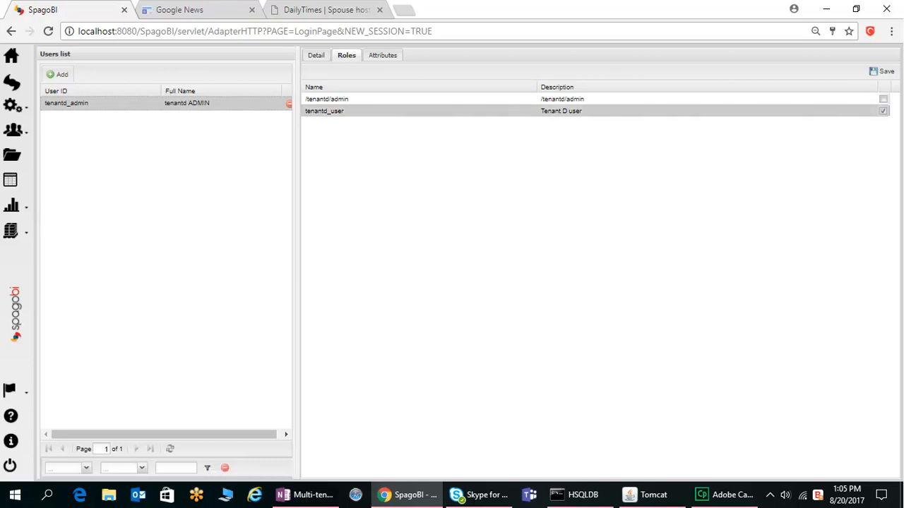
{"action": "left_click", "coordinate": [382, 55]}
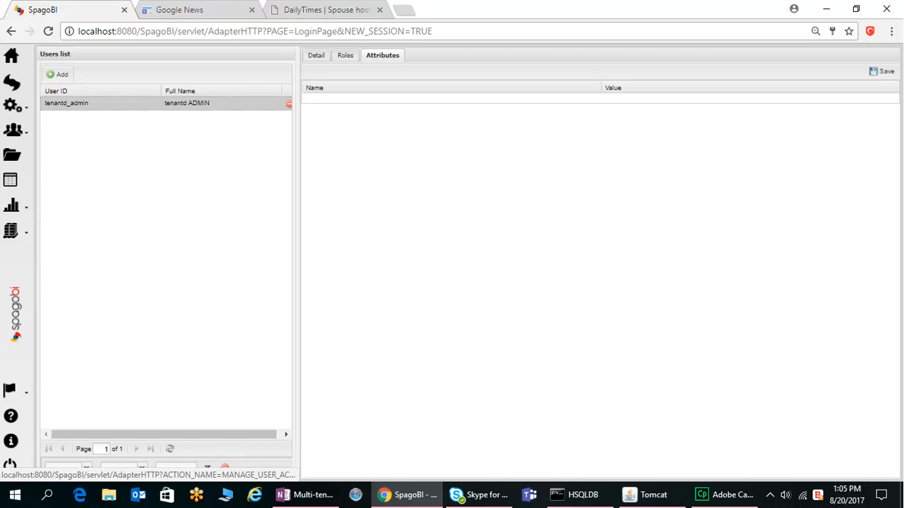
{"action": "left_click", "coordinate": [315, 56]}
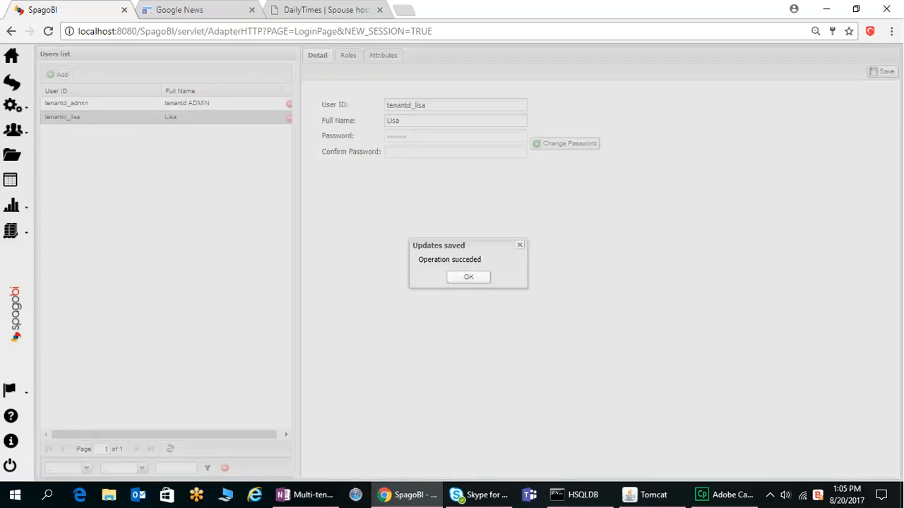
{"action": "key", "text": "Return"}
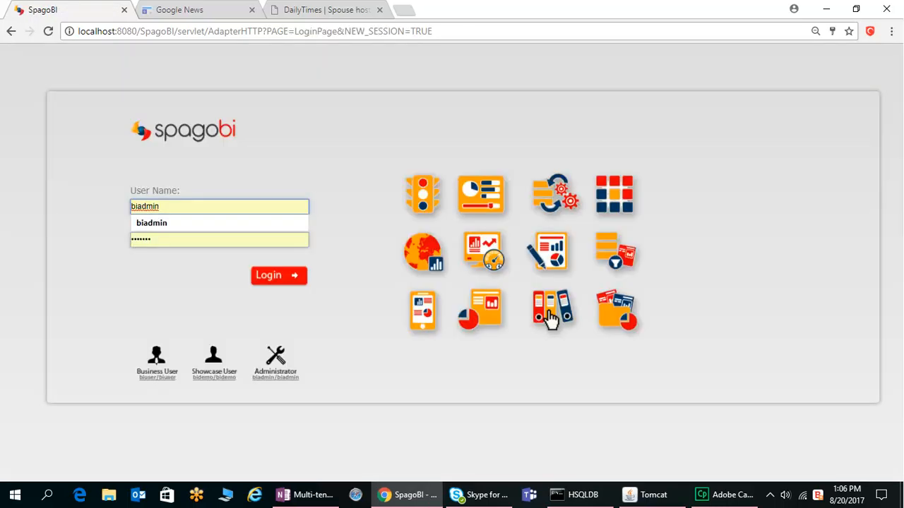
Step: On the login page, replace the user name with tenantd_lisa
{"action": "key", "text": "ctrl+a"}
{"action": "key", "text": "BackSpace"}
{"action": "type", "text": "ena"}
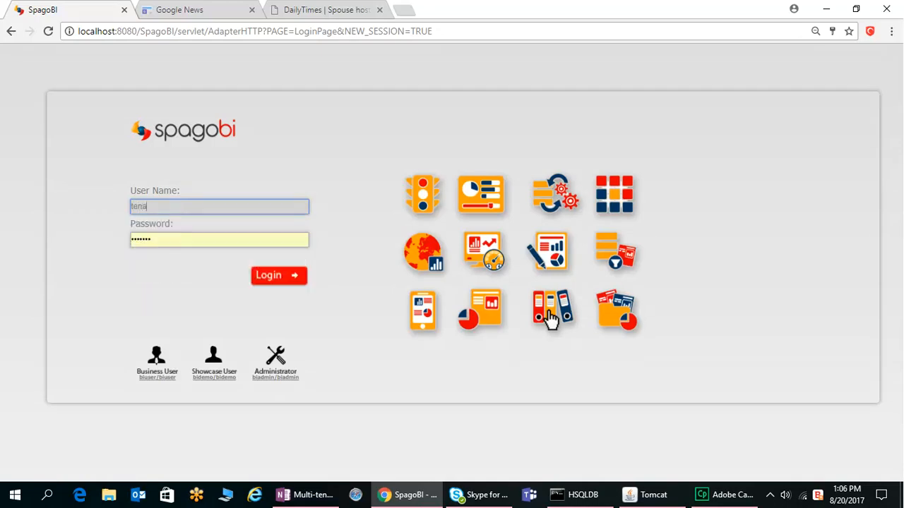
{"action": "type", "text": "ntd_lis"}
{"action": "type", "text": "a"}
{"action": "key", "text": "Tab"}
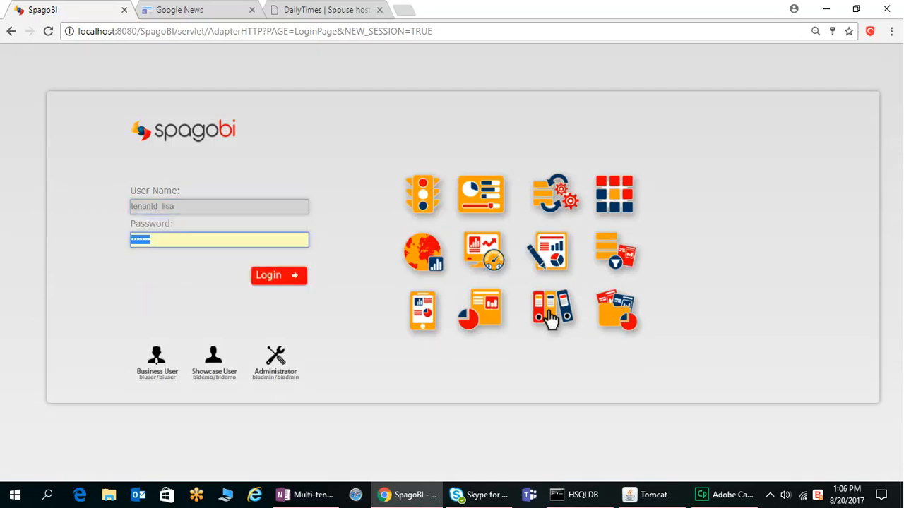
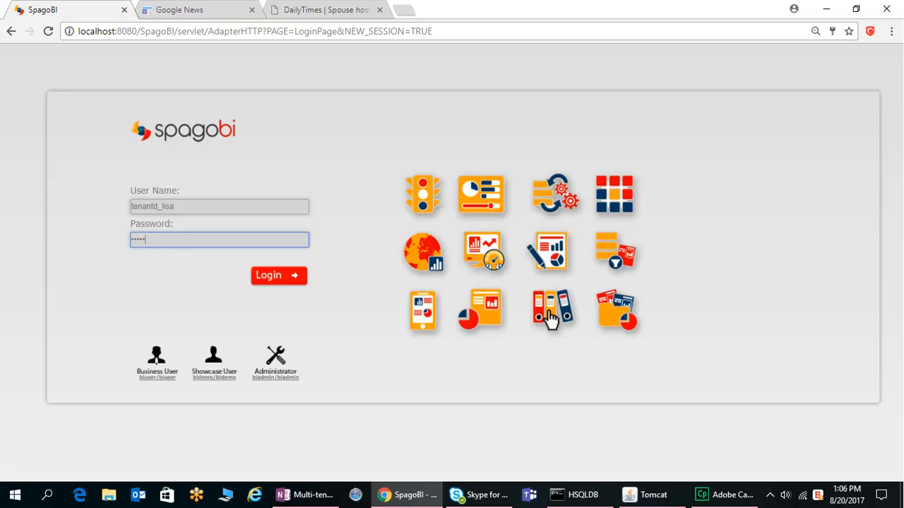
Step: Enter the new user's password and log in
{"action": "key", "text": "Return"}
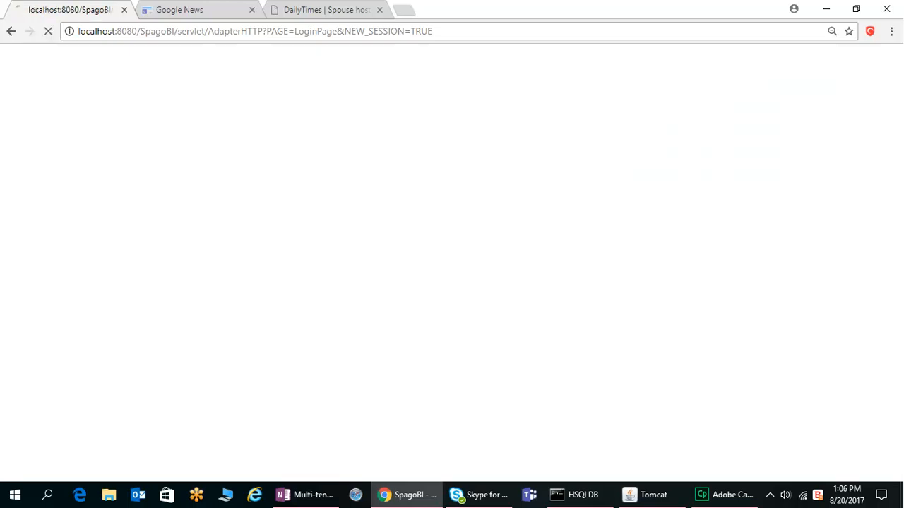